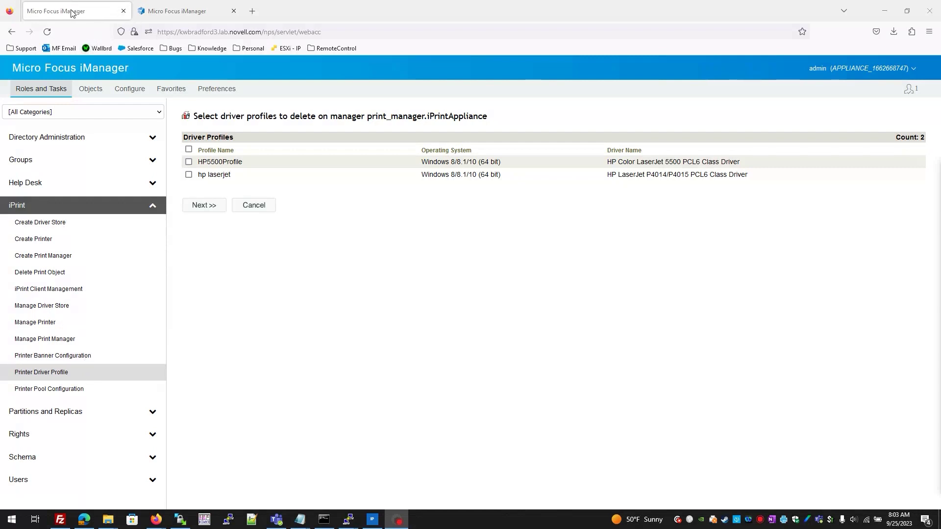
Leave the KWB9 tab, go back to the first iManager tab and cancel deleting the driver profiles
{"action": "left_click", "coordinate": [152, 13]}
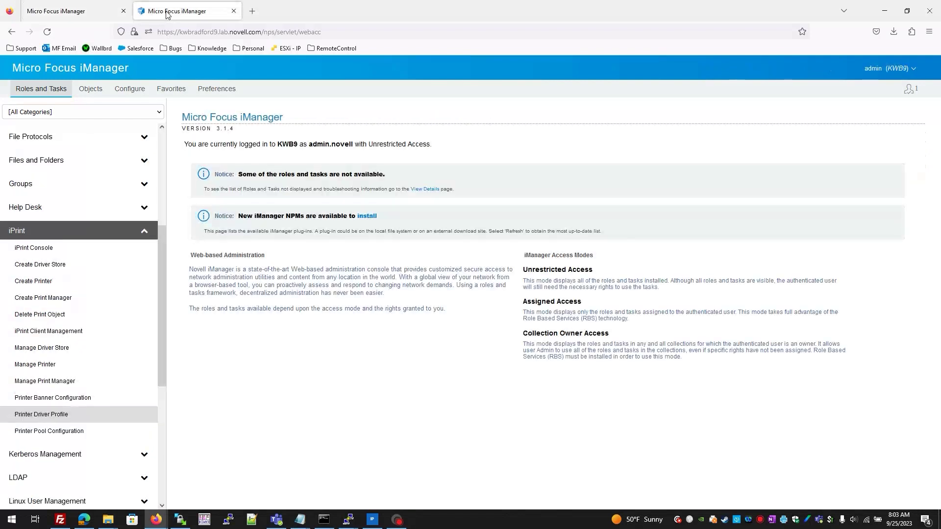
{"action": "left_click", "coordinate": [81, 12]}
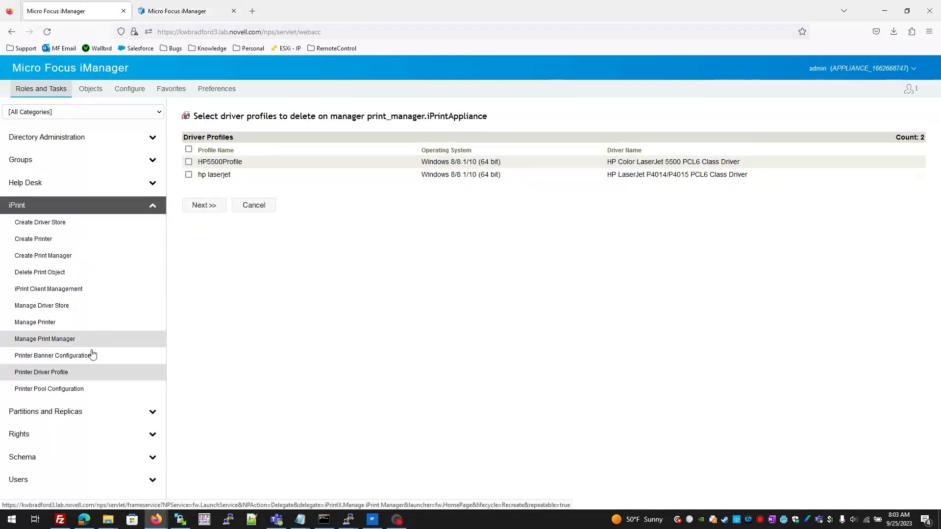
{"action": "left_click", "coordinate": [69, 372]}
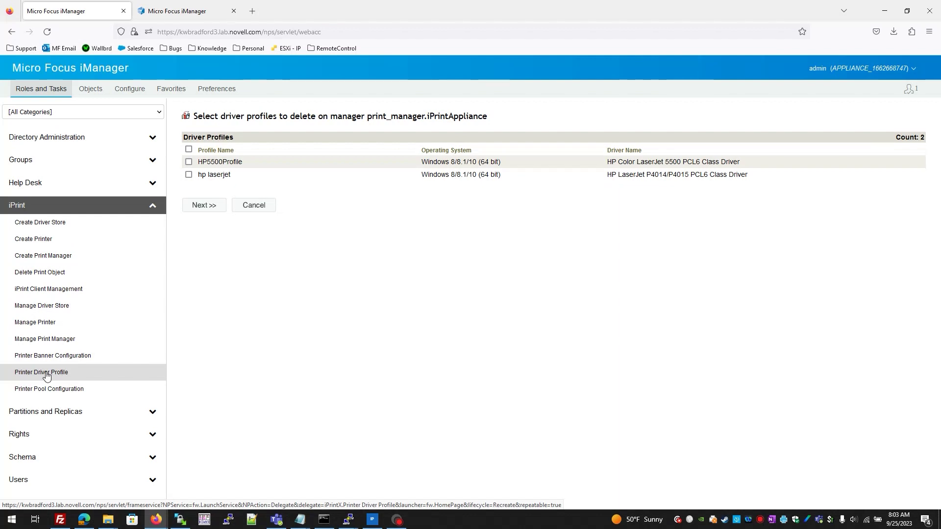
{"action": "left_click", "coordinate": [262, 209]}
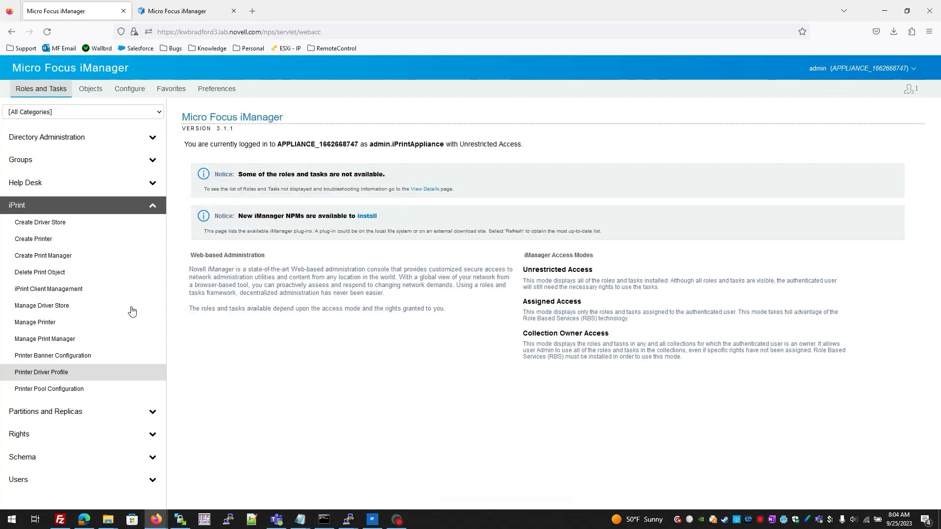
Choose print_manager.iPrintAppliance as source and Copy Printer Driver Profile, leaving the destination empty
{"action": "left_click", "coordinate": [63, 377]}
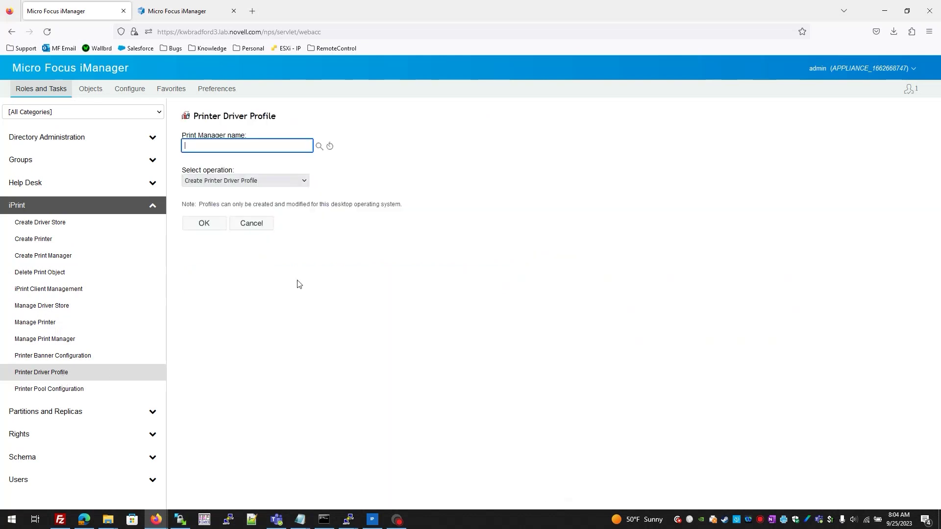
{"action": "left_click", "coordinate": [329, 147]}
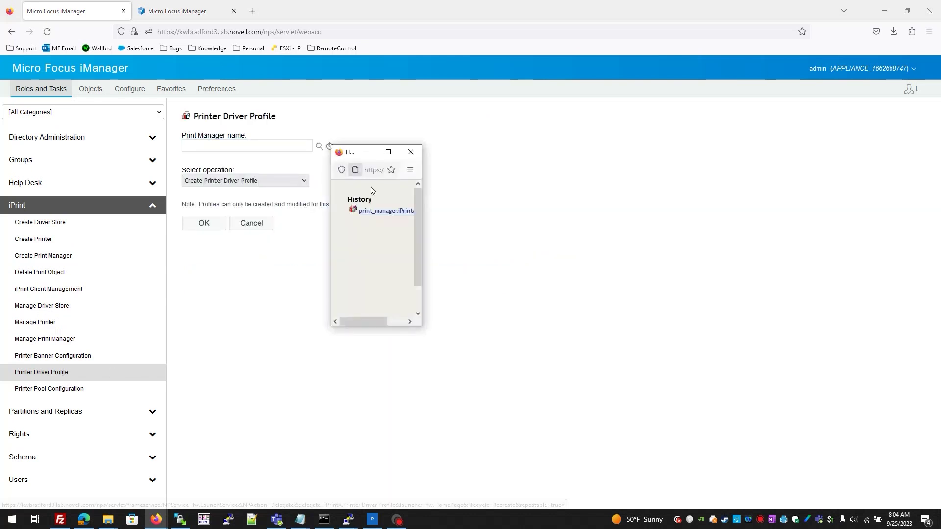
{"action": "left_click", "coordinate": [379, 211]}
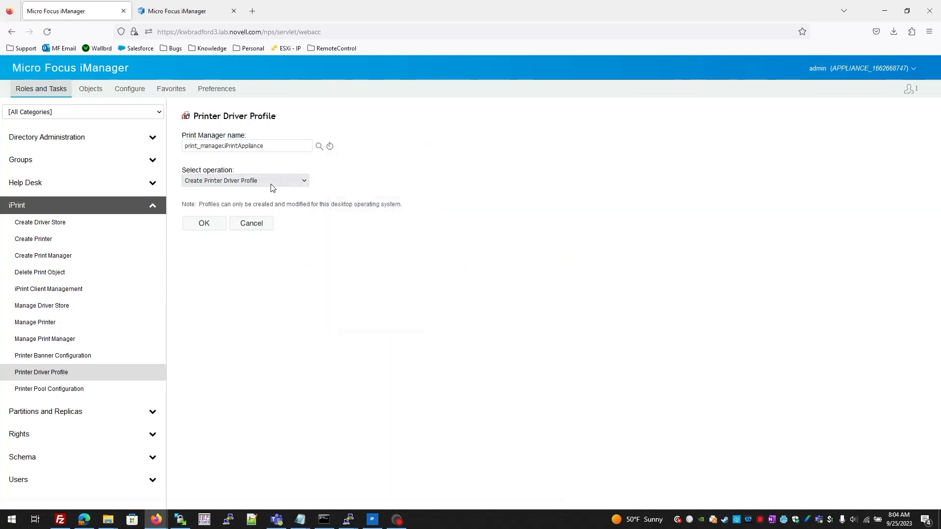
{"action": "left_click", "coordinate": [304, 182]}
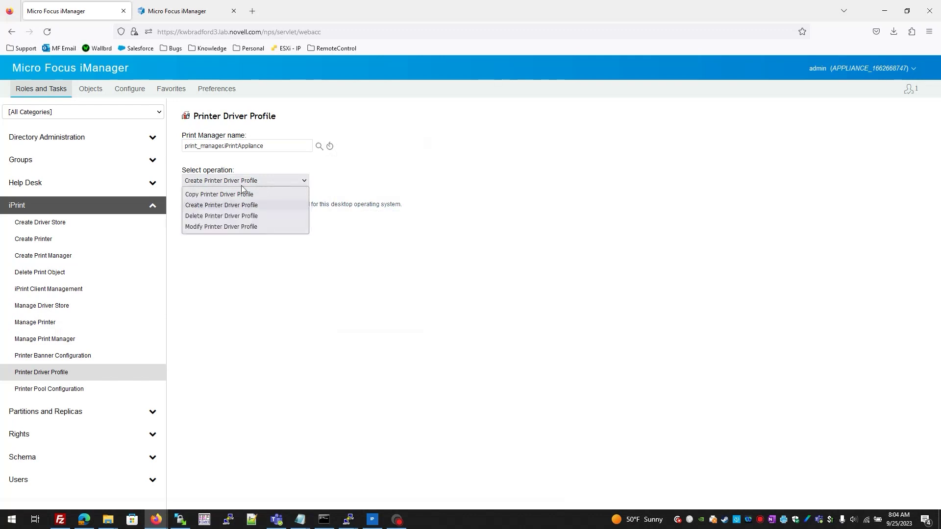
{"action": "left_click", "coordinate": [193, 195]}
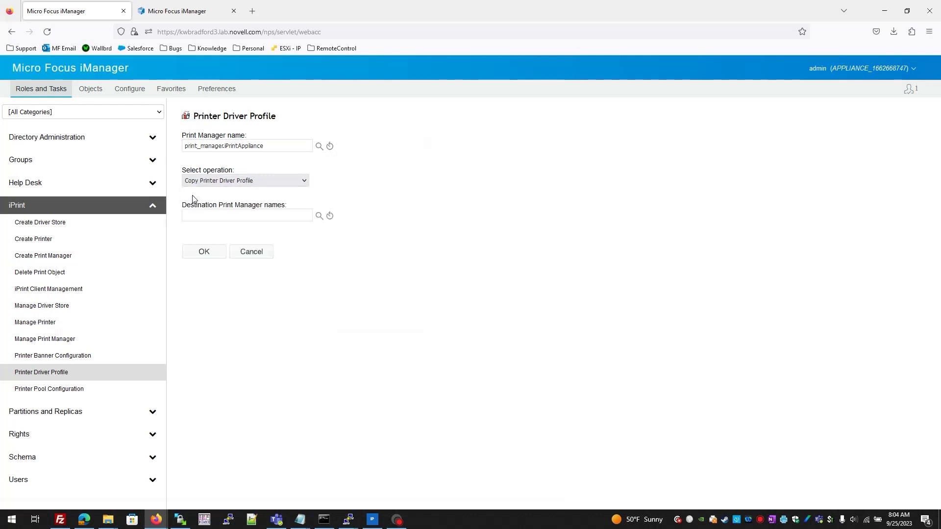
{"action": "left_click", "coordinate": [329, 216]}
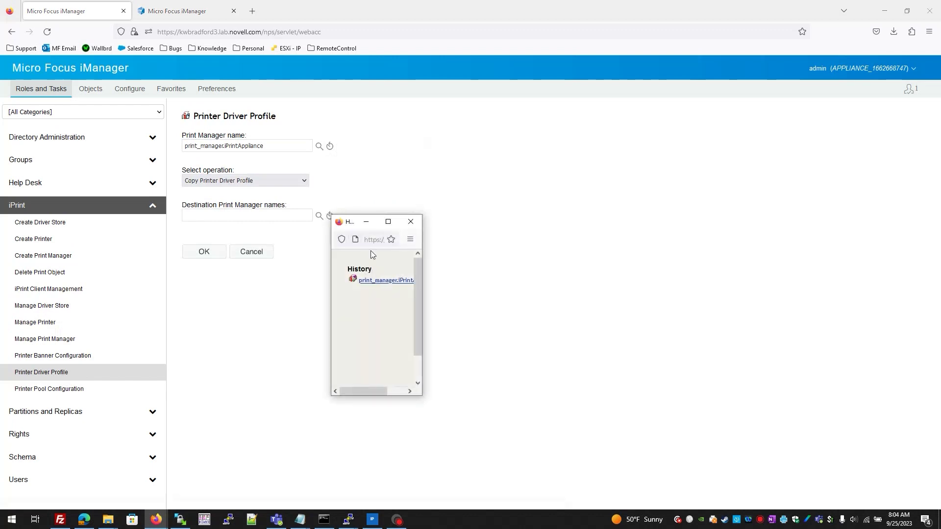
{"action": "left_click", "coordinate": [416, 224]}
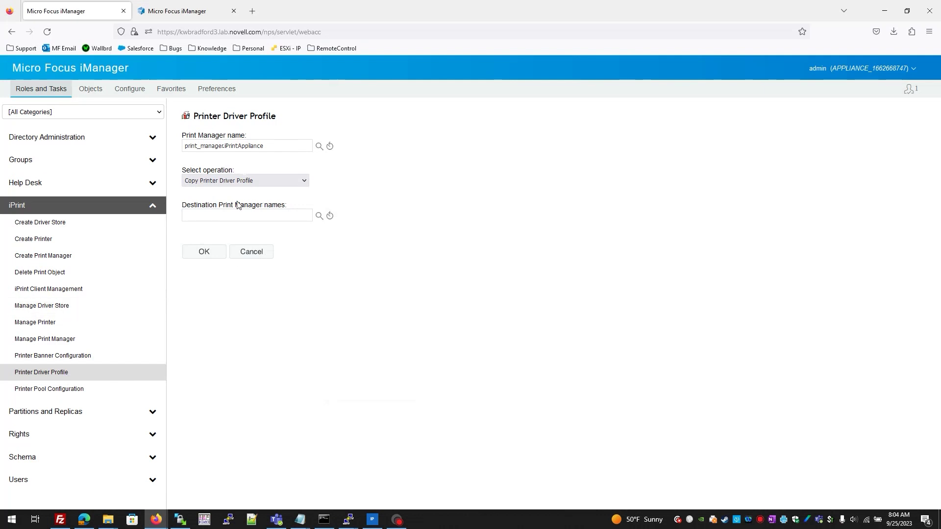
Open iPrint Management Client, try copying HP5500Profile, and cancel because no destination is listed
{"action": "right_click", "coordinate": [785, 518]}
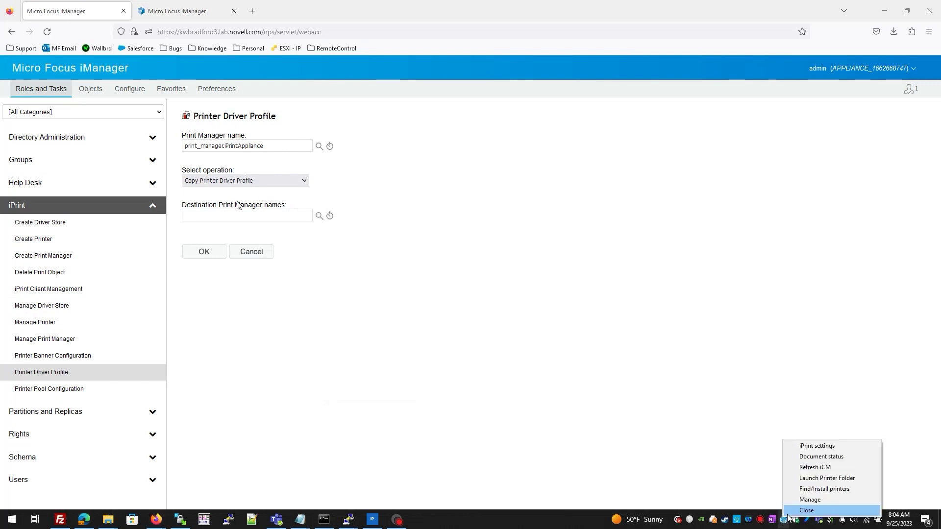
{"action": "left_click", "coordinate": [376, 520]}
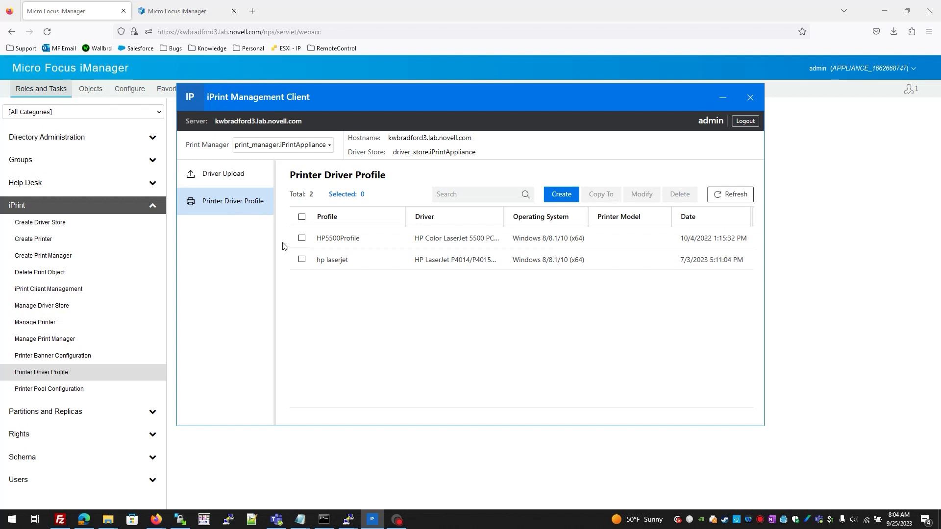
{"action": "left_click", "coordinate": [302, 238]}
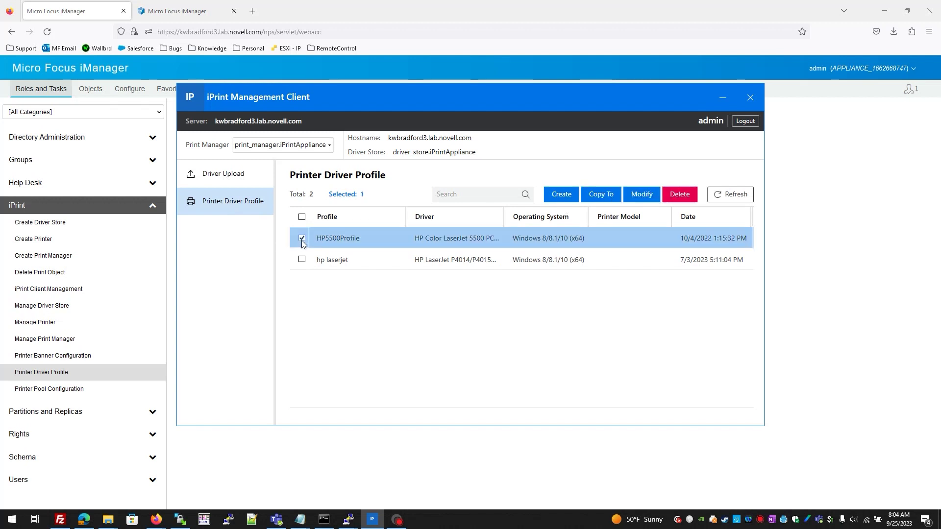
{"action": "left_click", "coordinate": [606, 196]}
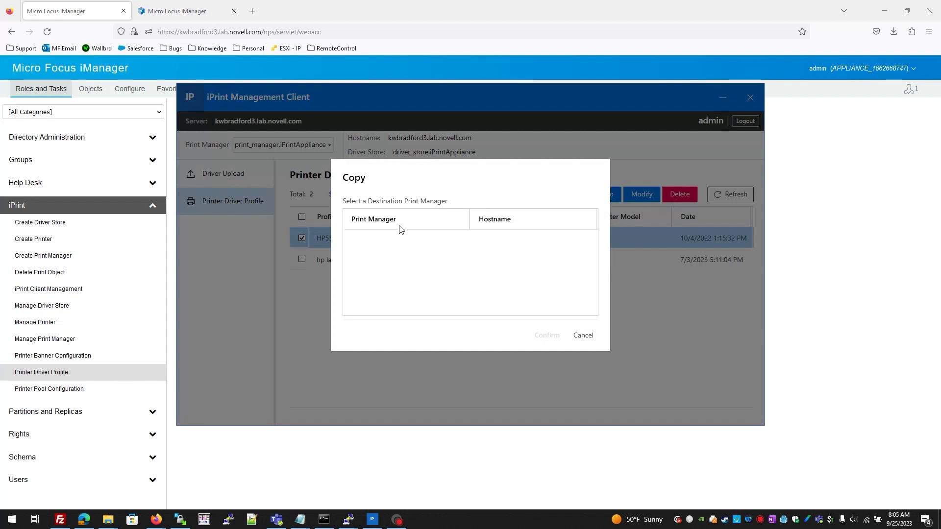
{"action": "left_click", "coordinate": [583, 333]}
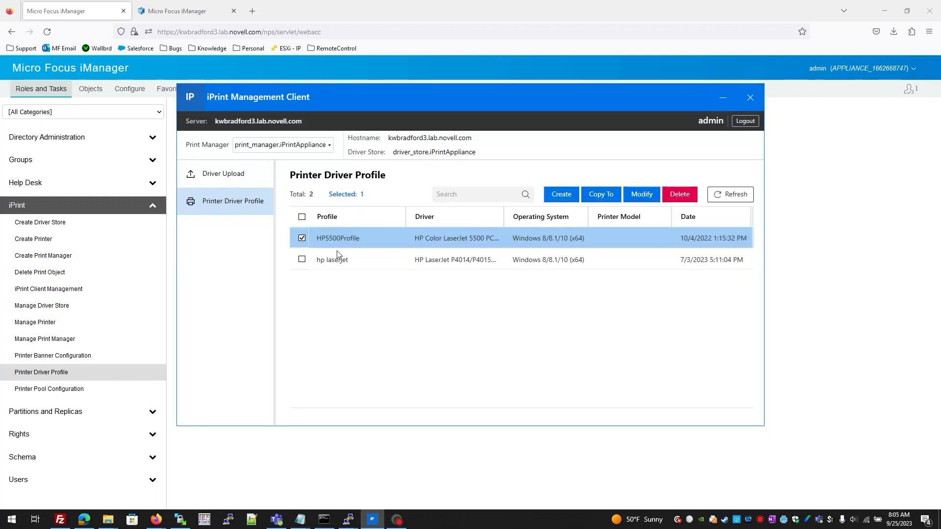
{"action": "left_click", "coordinate": [302, 237]}
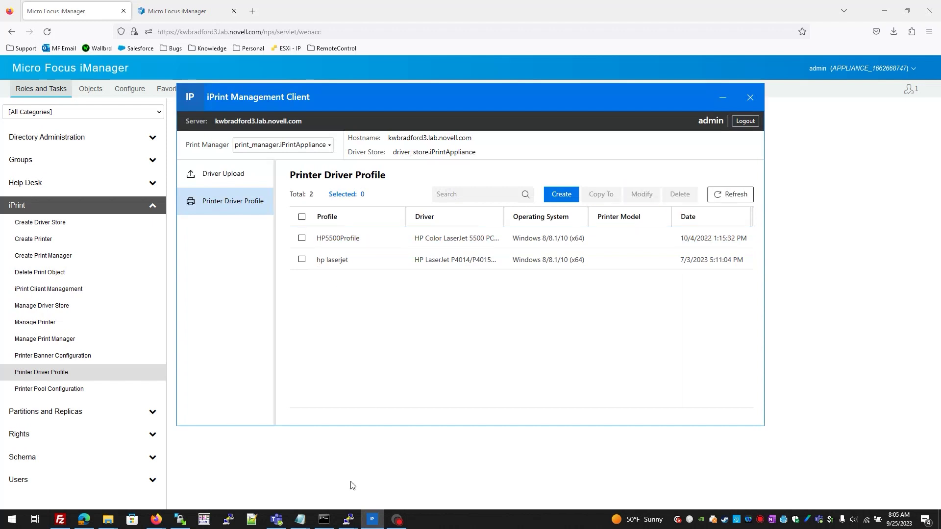
Put the kwbradford3 and kwbradford9 PuTTY windows side by side and recall the less padbtxt.xml command on kwbradford3
{"action": "mouse_move", "coordinate": [348, 520]}
{"action": "left_click", "coordinate": [311, 490]}
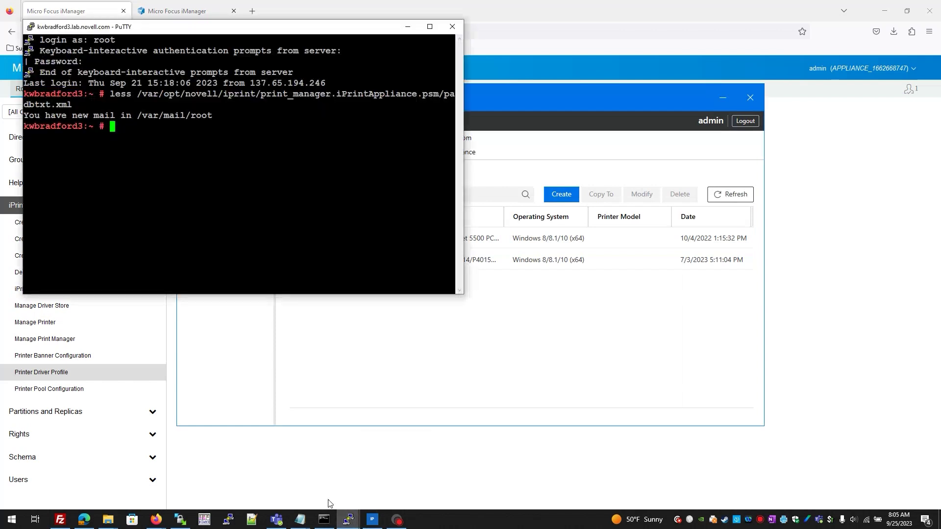
{"action": "left_click", "coordinate": [397, 474]}
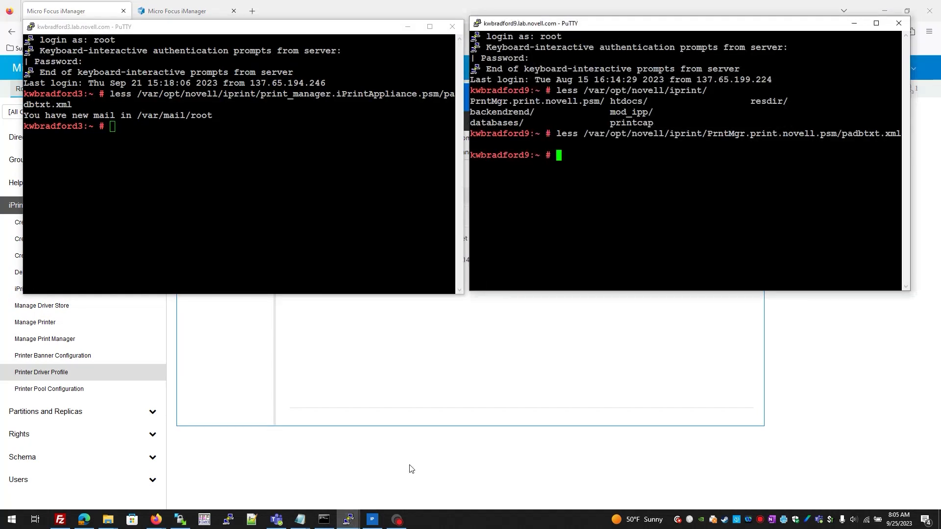
{"action": "left_click", "coordinate": [259, 126]}
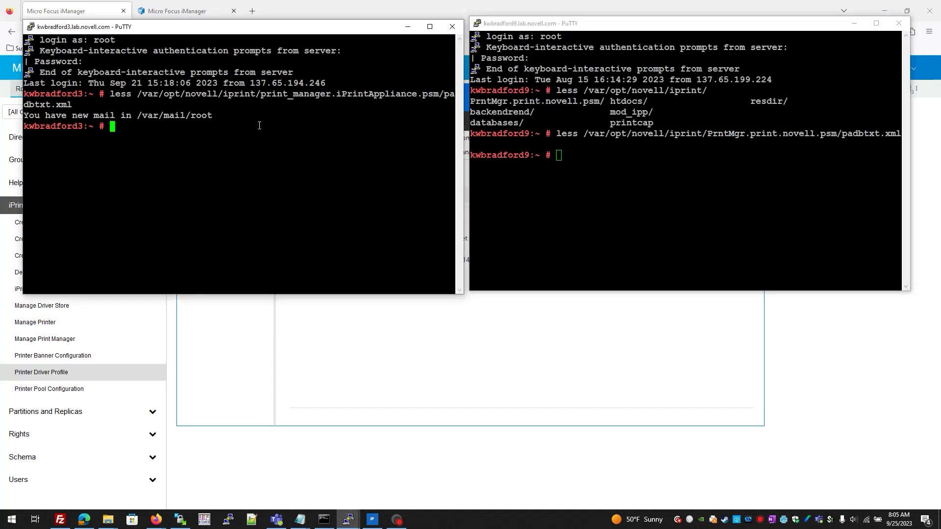
{"action": "key", "text": "Up"}
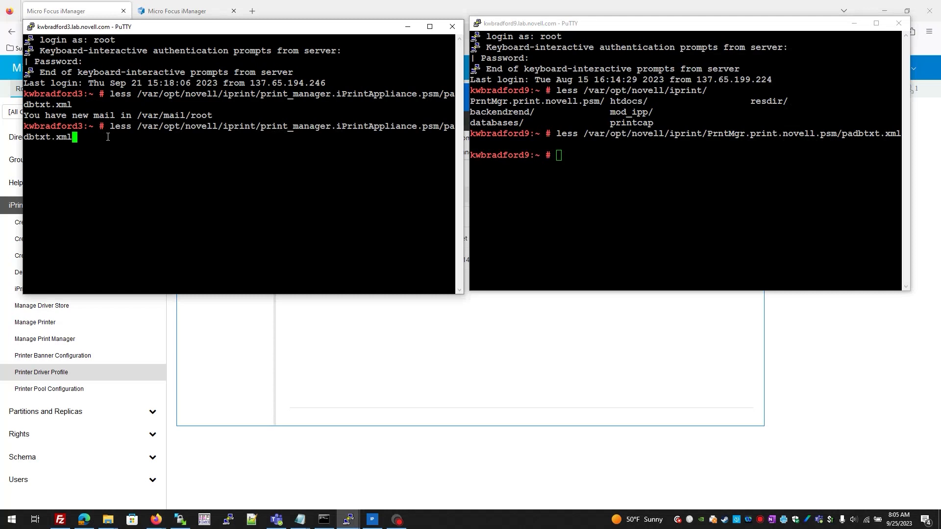
Open padbtxt.xml in less and examine the manager section and the redirected printer entry
{"action": "key", "text": "Return"}
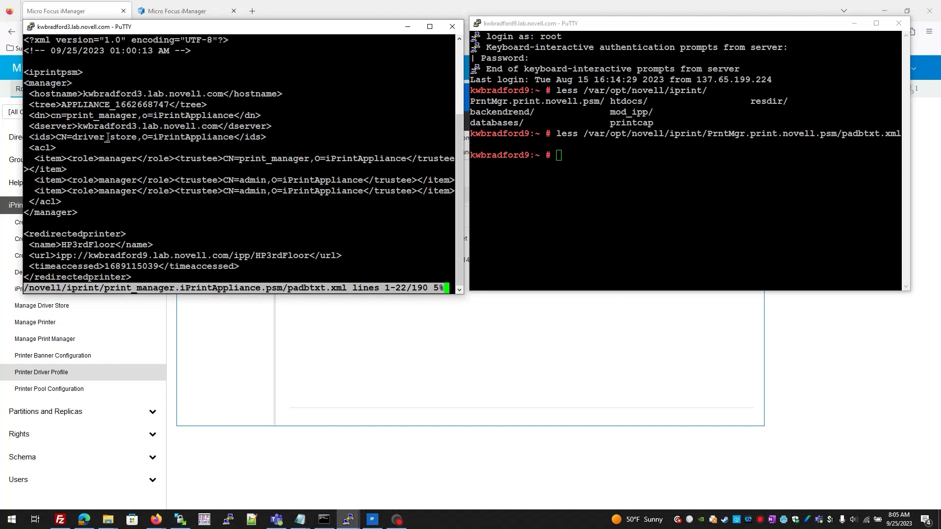
{"action": "left_click_drag", "start_coordinate": [40, 72], "coordinate": [78, 216]}
{"action": "left_click", "coordinate": [83, 148]}
{"action": "left_click_drag", "start_coordinate": [42, 83], "coordinate": [60, 85]}
{"action": "left_click_drag", "start_coordinate": [48, 213], "coordinate": [117, 245]}
{"action": "left_click", "coordinate": [81, 218]}
{"action": "left_click", "coordinate": [102, 232]}
Scroll past the printer01 and other printer entries to the HP5500Profile profile entry
{"action": "scroll", "coordinate": [101, 231], "scroll_direction": "down", "scroll_amount": 8}
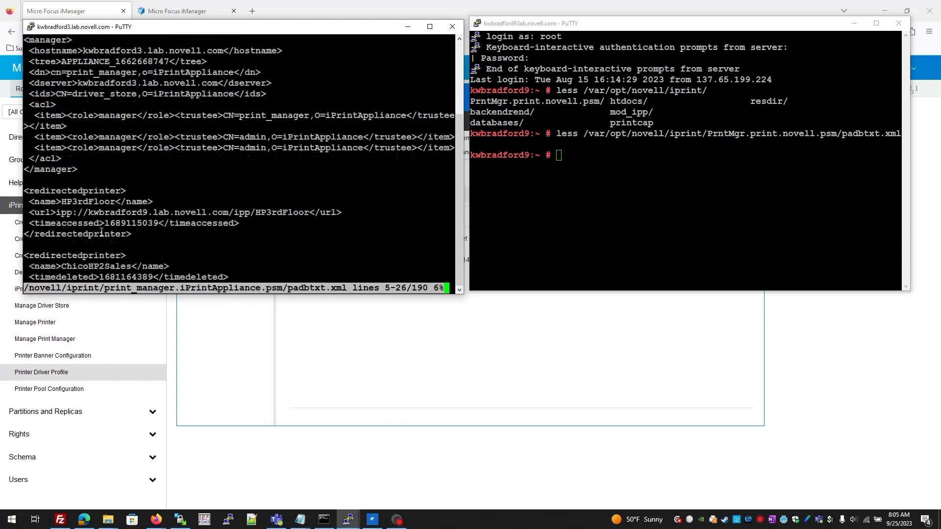
{"action": "scroll", "coordinate": [102, 231], "scroll_direction": "down", "scroll_amount": 3}
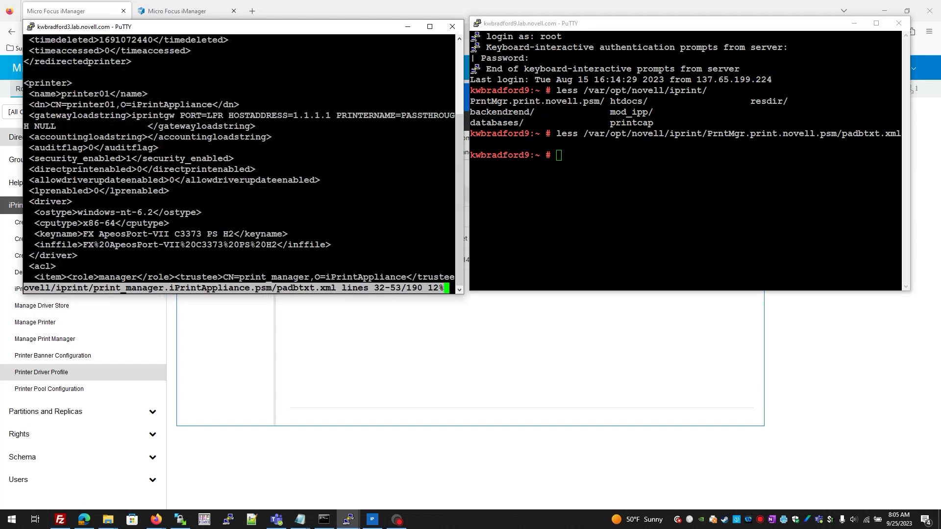
{"action": "left_click_drag", "start_coordinate": [44, 79], "coordinate": [92, 148]}
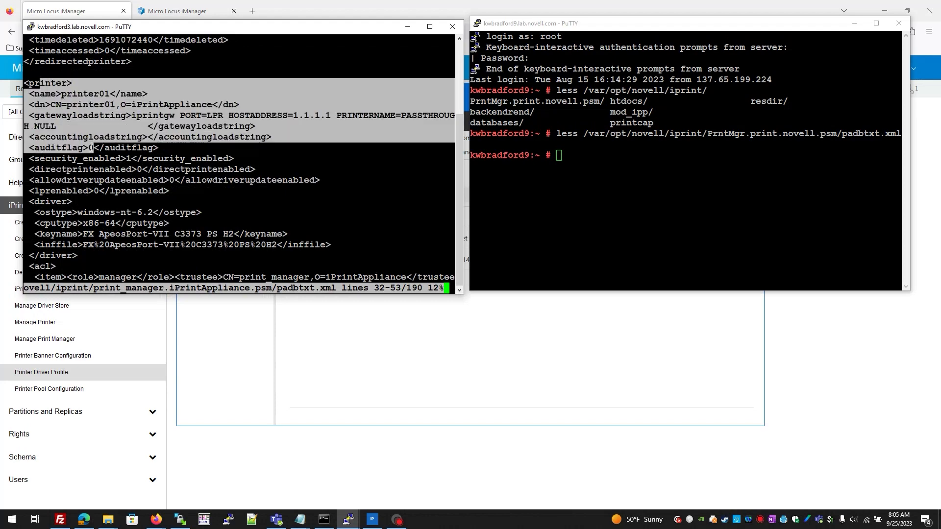
{"action": "left_click", "coordinate": [91, 148]}
{"action": "scroll", "coordinate": [92, 148], "scroll_direction": "down", "scroll_amount": 3}
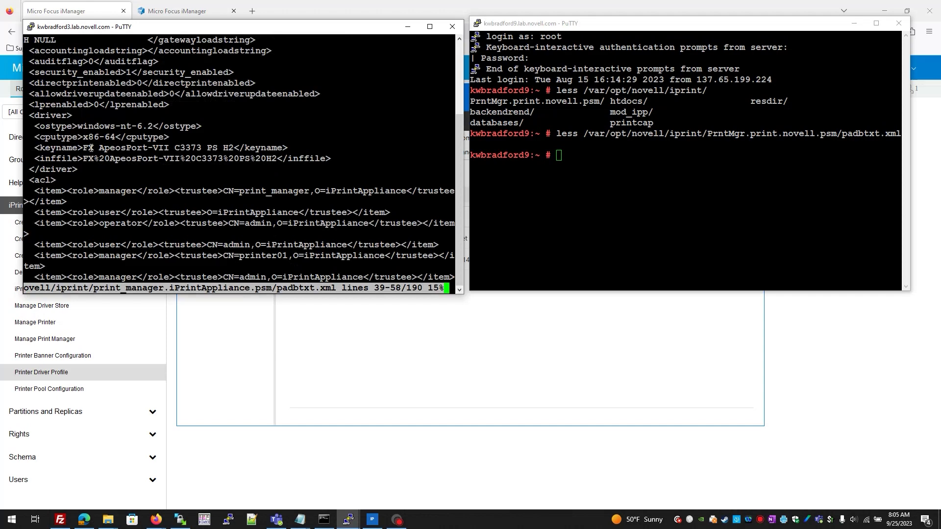
{"action": "scroll", "coordinate": [91, 148], "scroll_direction": "down", "scroll_amount": 4}
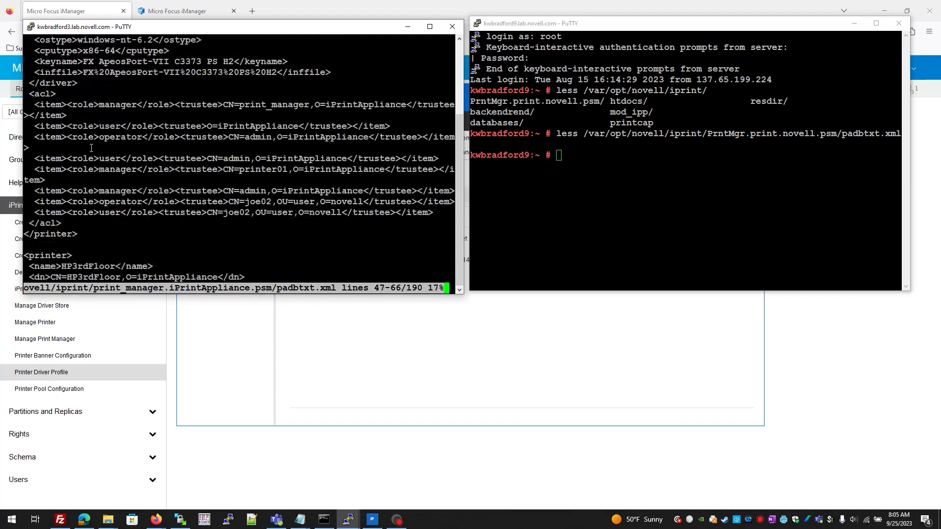
{"action": "scroll", "coordinate": [91, 148], "scroll_direction": "up", "scroll_amount": 2}
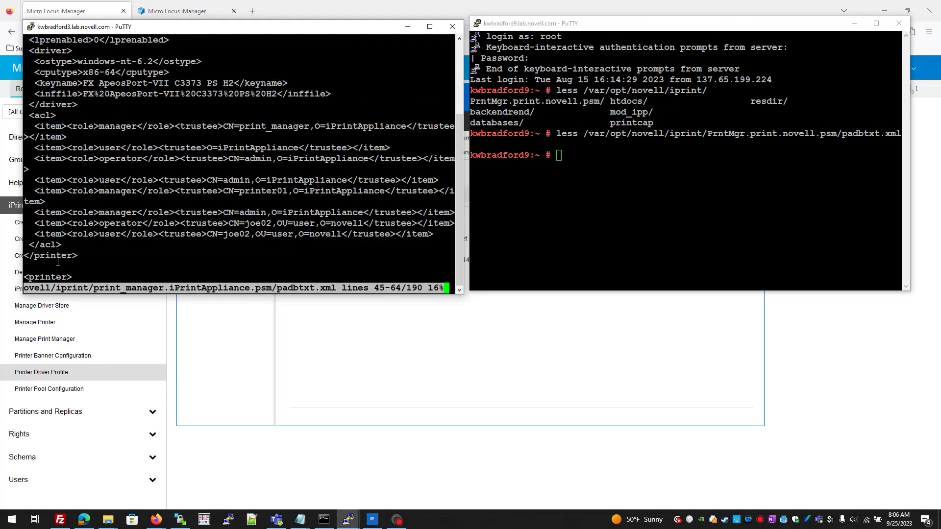
{"action": "scroll", "coordinate": [57, 261], "scroll_direction": "down", "scroll_amount": 4}
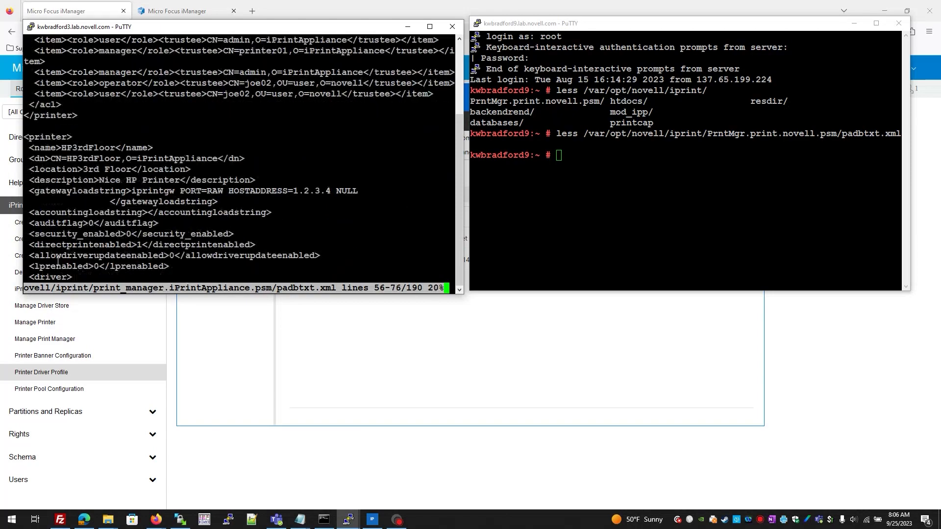
{"action": "scroll", "coordinate": [58, 261], "scroll_direction": "down", "scroll_amount": 18}
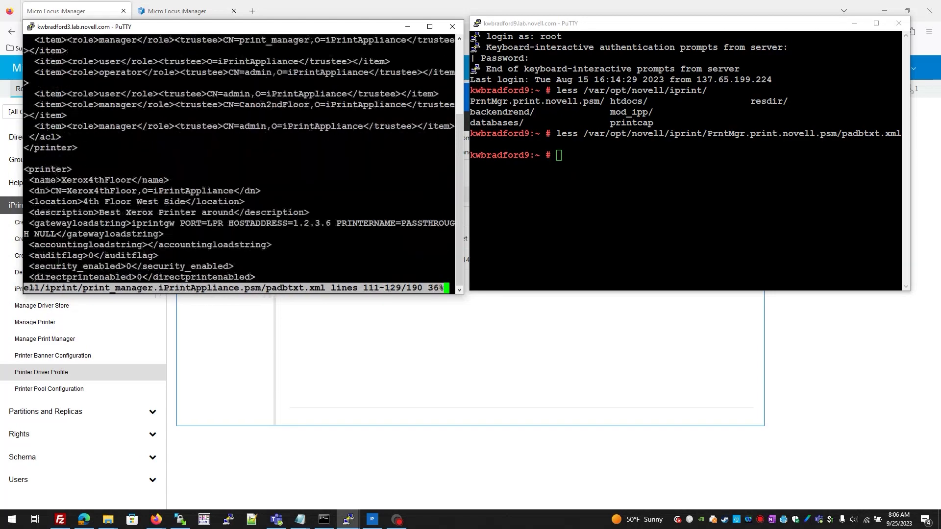
{"action": "scroll", "coordinate": [58, 261], "scroll_direction": "down", "scroll_amount": 17}
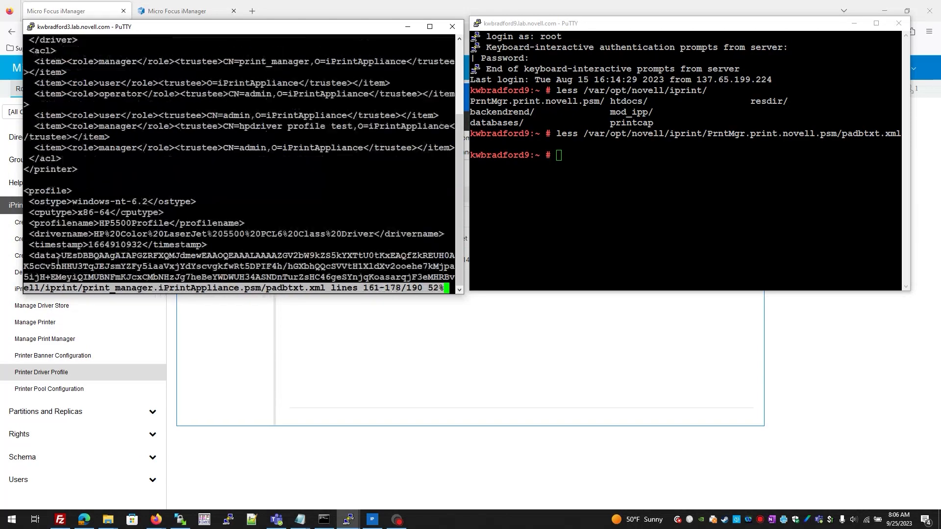
{"action": "scroll", "coordinate": [57, 261], "scroll_direction": "down", "scroll_amount": 3}
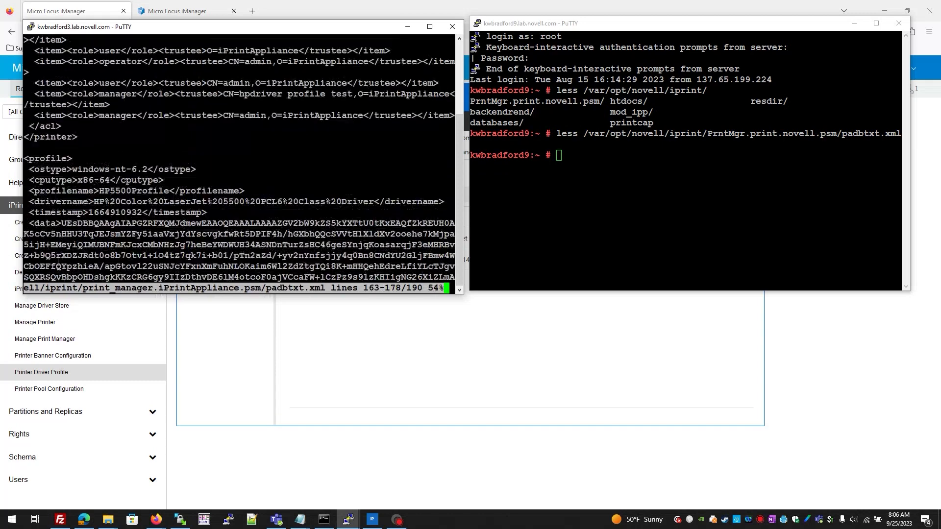
Review HP5500Profile's windows-nt-6.2 OS type, x86-64 CPU, HP Color LaserJet 5500 driver, timestamp and data, then quit less
{"action": "scroll", "coordinate": [58, 262], "scroll_direction": "up", "scroll_amount": 1}
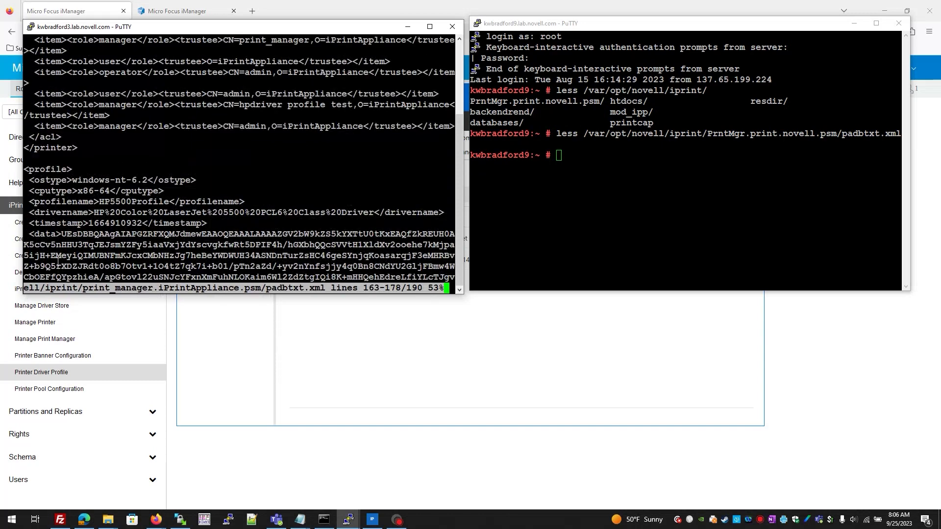
{"action": "left_click_drag", "start_coordinate": [73, 180], "coordinate": [148, 182]}
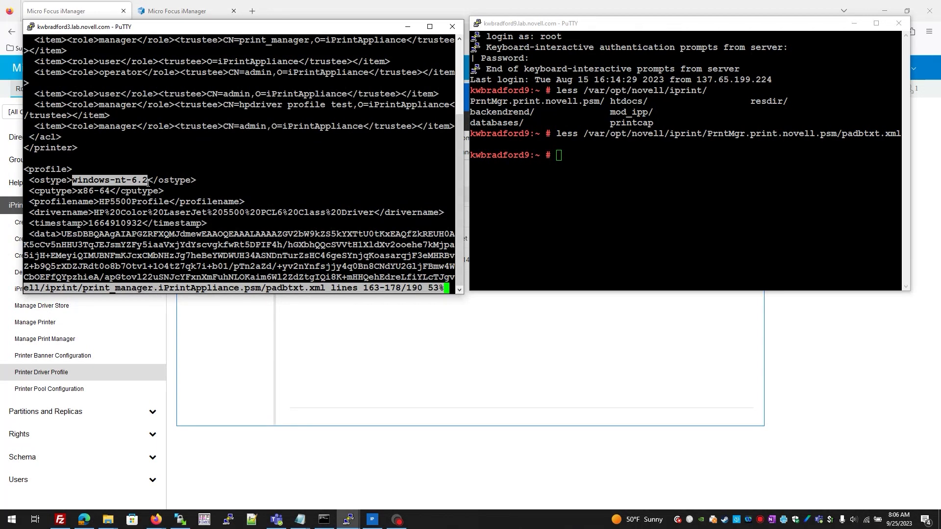
{"action": "left_click_drag", "start_coordinate": [77, 191], "coordinate": [165, 202]}
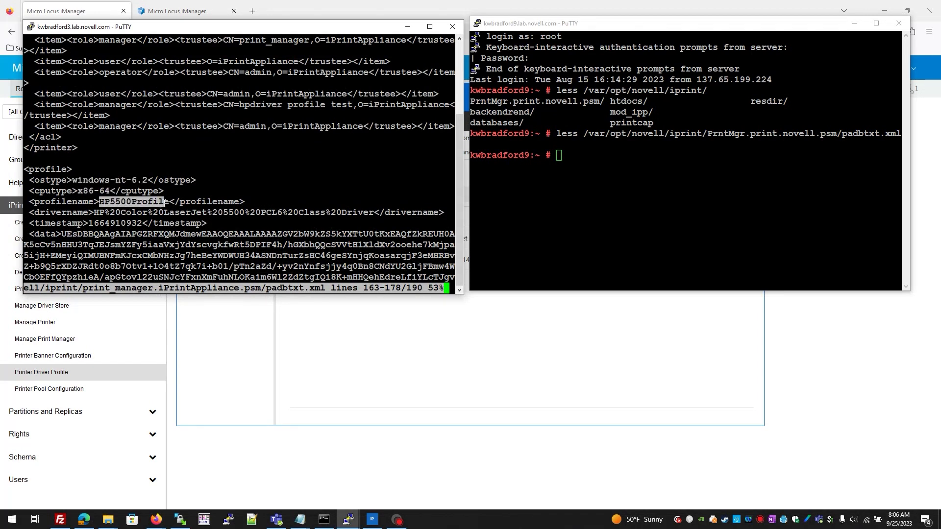
{"action": "left_click_drag", "start_coordinate": [97, 212], "coordinate": [372, 213]}
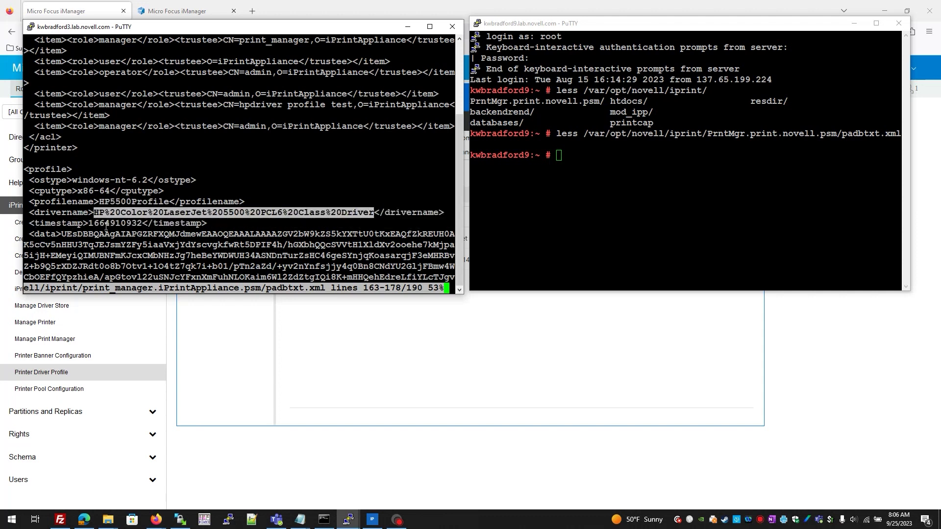
{"action": "left_click_drag", "start_coordinate": [90, 224], "coordinate": [141, 224]}
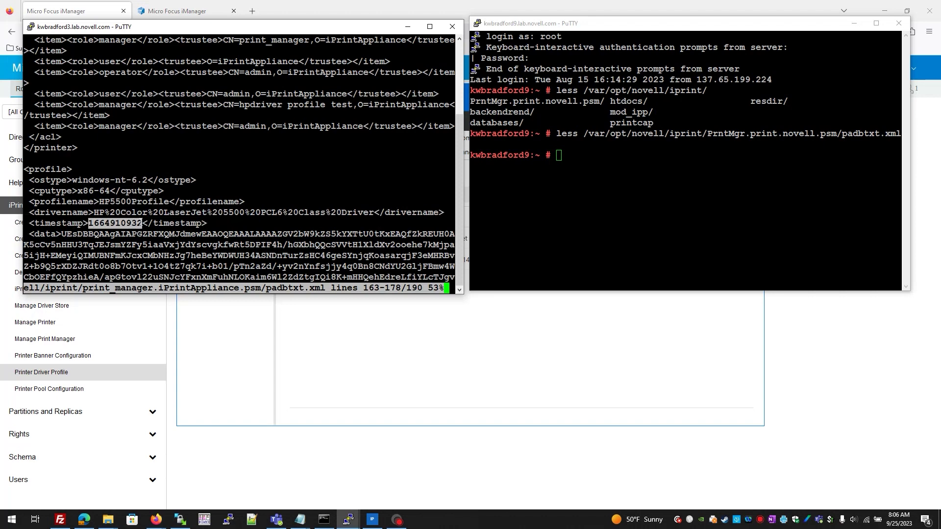
{"action": "left_click", "coordinate": [95, 226]}
{"action": "left_click_drag", "start_coordinate": [62, 235], "coordinate": [224, 266]}
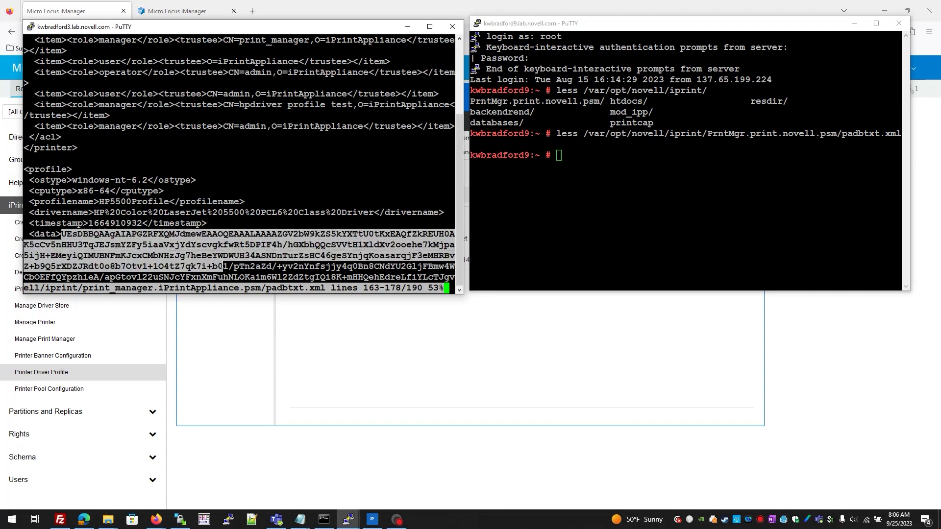
{"action": "left_click", "coordinate": [43, 166]}
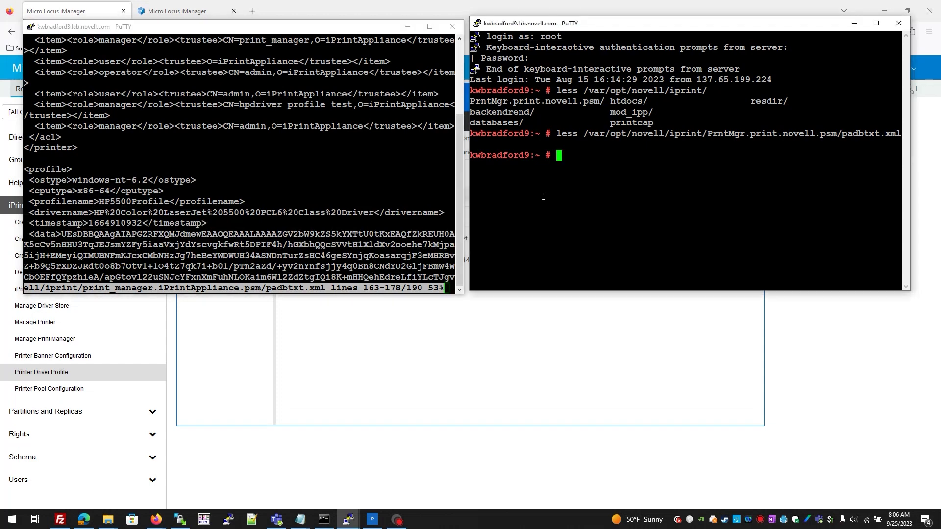
{"action": "key", "text": "q"}
{"action": "left_click", "coordinate": [575, 190]}
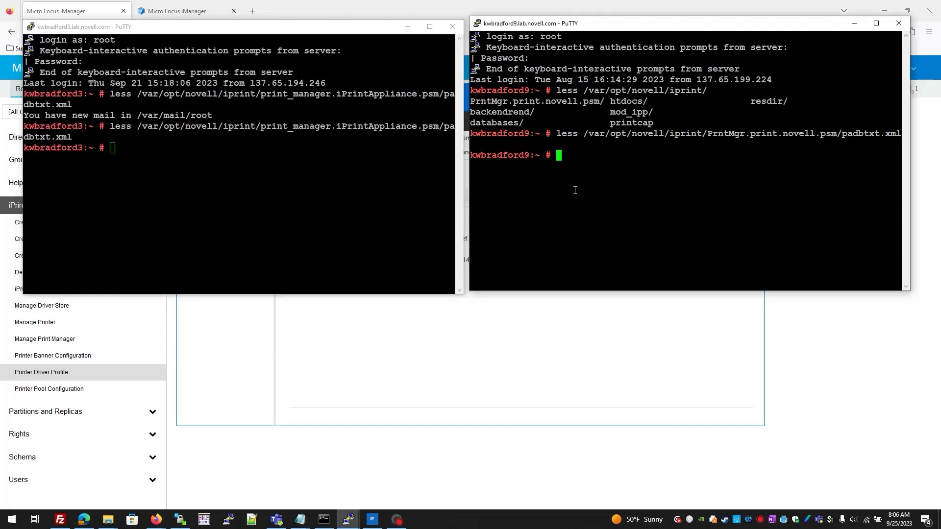
{"action": "key", "text": "Up"}
{"action": "key", "text": "Return"}
{"action": "scroll", "coordinate": [575, 190], "scroll_direction": "down", "scroll_amount": 7}
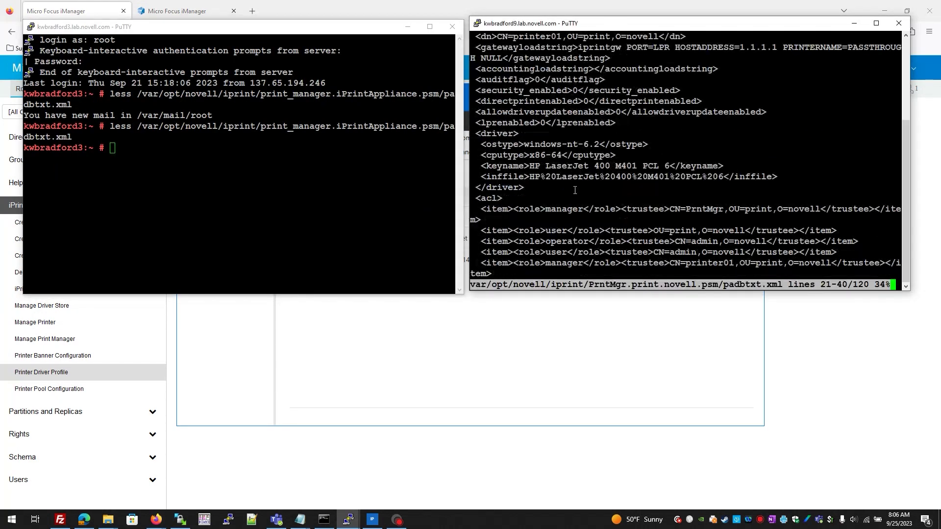
{"action": "scroll", "coordinate": [575, 191], "scroll_direction": "down", "scroll_amount": 16}
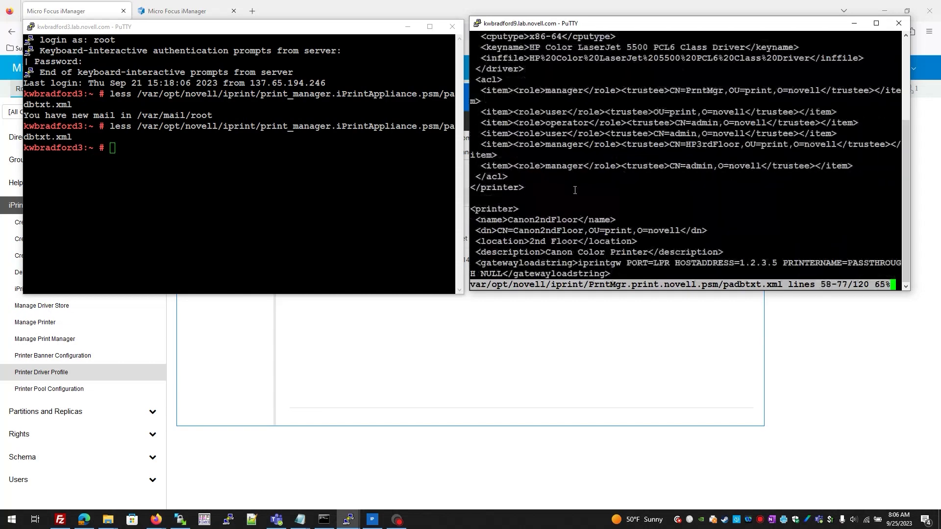
{"action": "scroll", "coordinate": [575, 190], "scroll_direction": "down", "scroll_amount": 10}
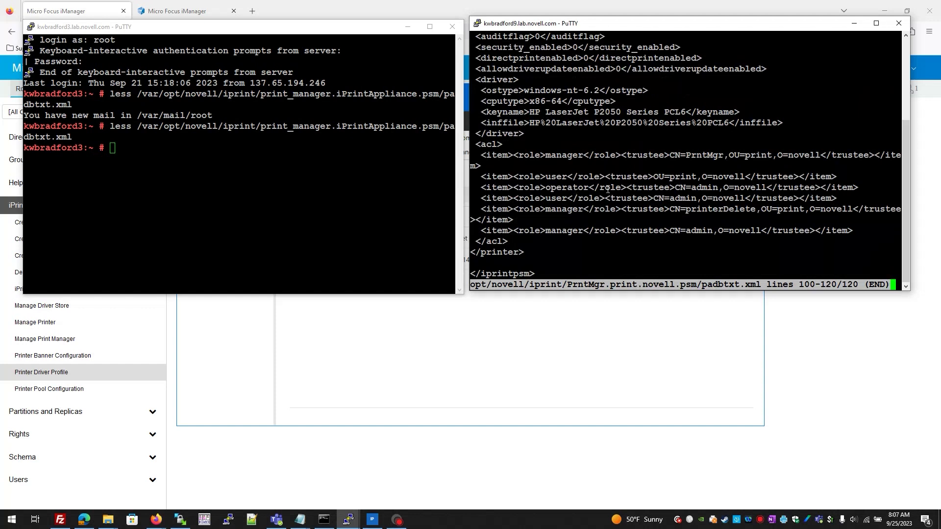
{"action": "left_click", "coordinate": [114, 148]}
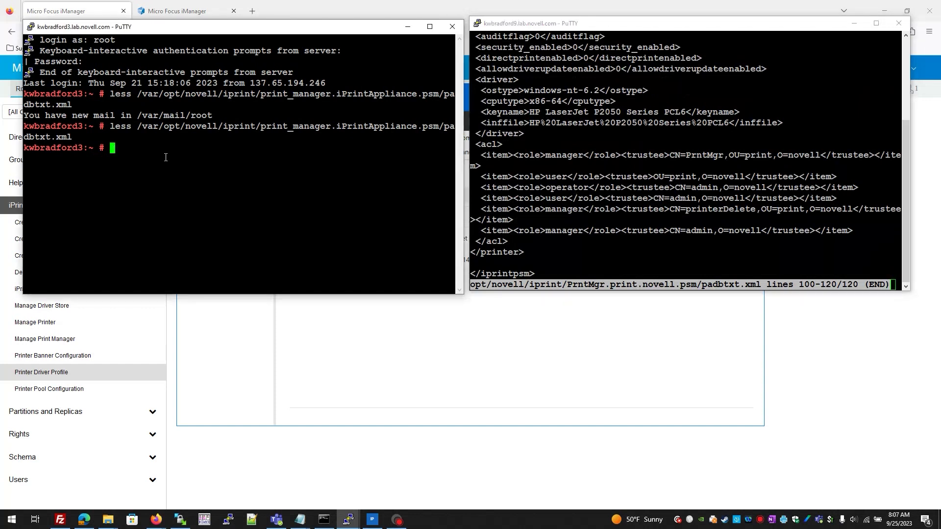
{"action": "left_click", "coordinate": [592, 212]}
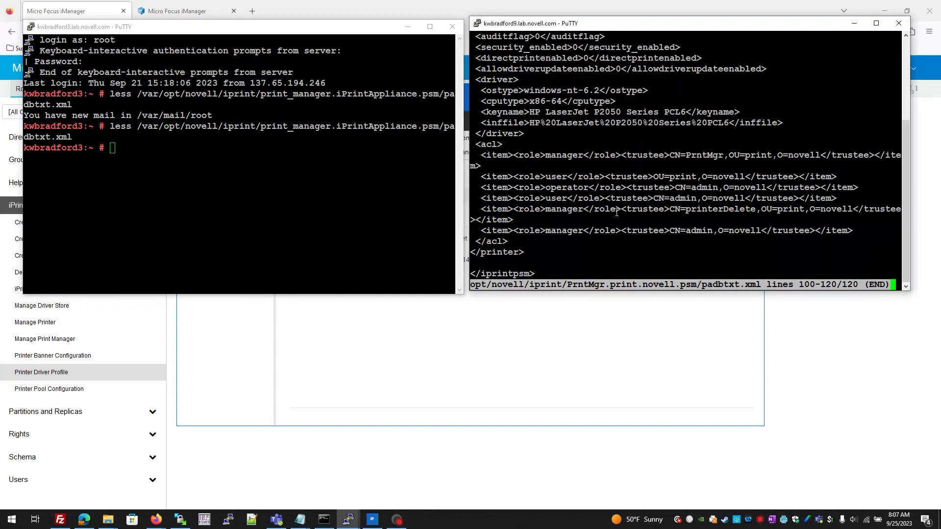
{"action": "key", "text": "q"}
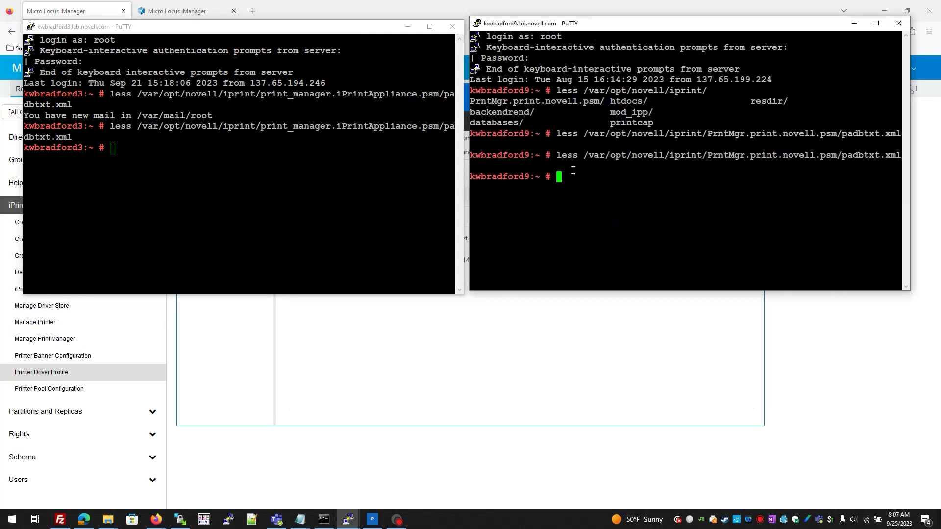
{"action": "left_click_drag", "start_coordinate": [585, 156], "coordinate": [901, 153]}
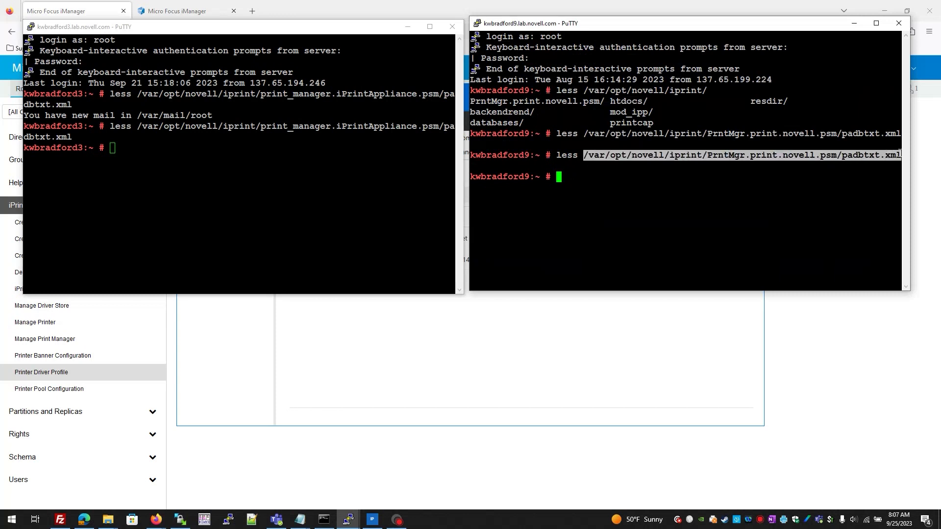
{"action": "left_click", "coordinate": [565, 179]}
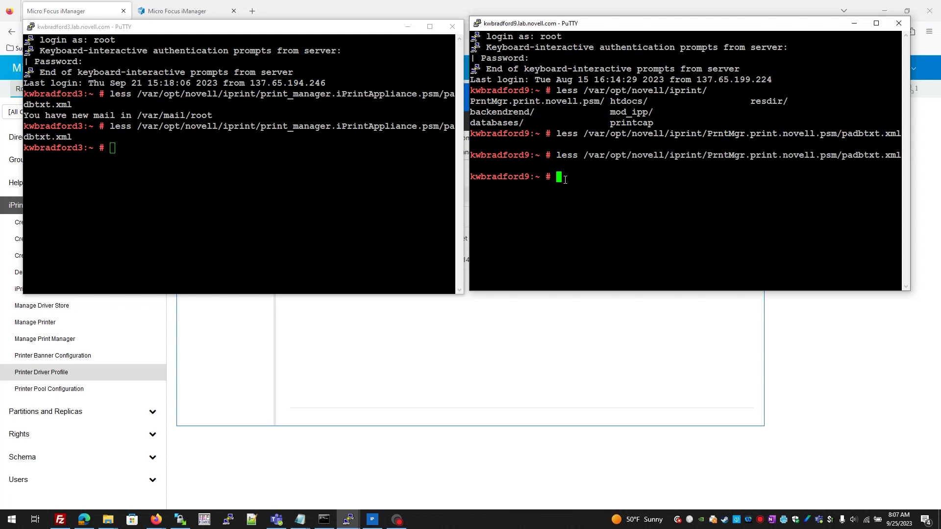
{"action": "type", "text": "cp"}
{"action": "right_click", "coordinate": [581, 175]}
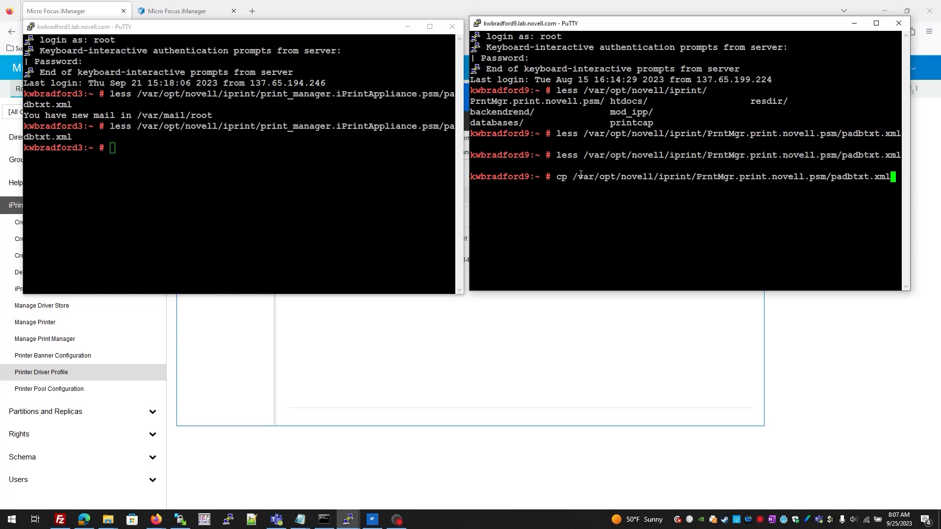
{"action": "right_click", "coordinate": [894, 177]}
{"action": "key", "text": "BackSpace"}
{"action": "key", "text": "BackSpace"}
{"action": "key", "text": "BackSpace"}
{"action": "key", "text": "BackSpace"}
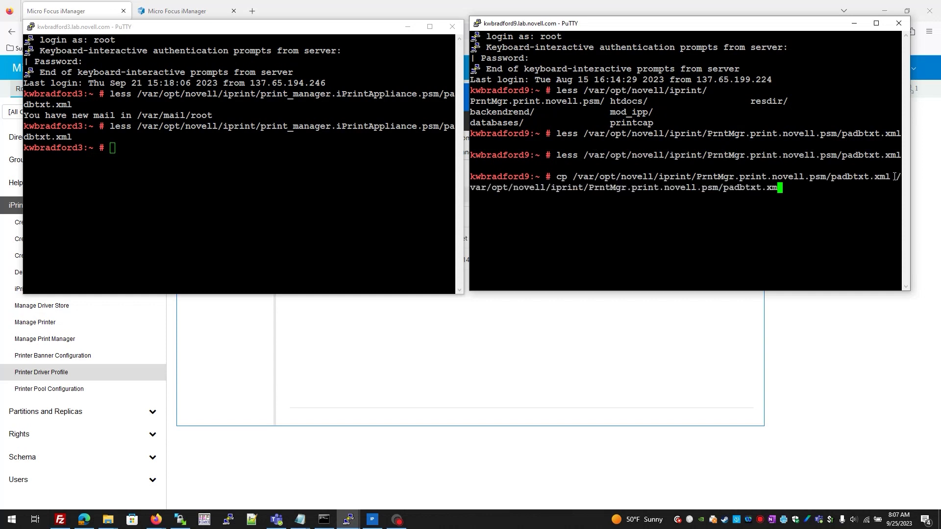
{"action": "type", "text": "-ProfileCopy.xml"}
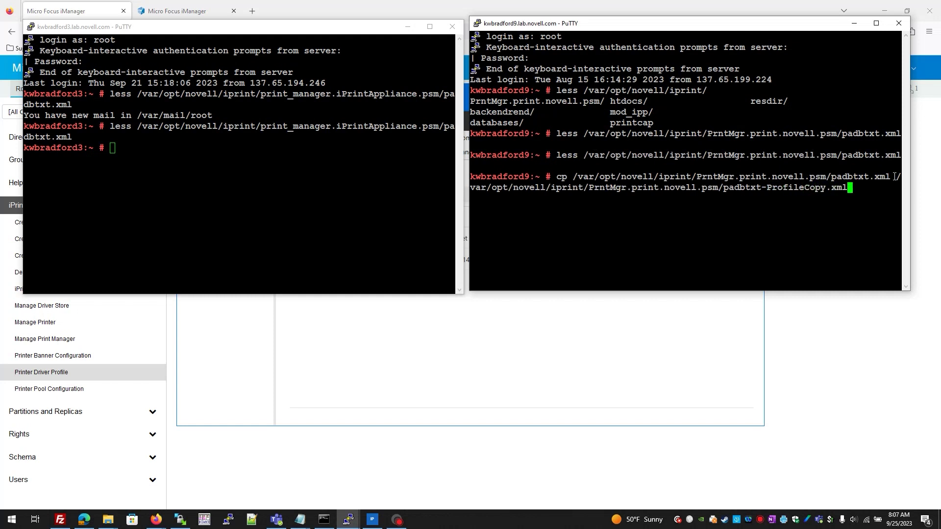
{"action": "key", "text": "Return"}
Open padbtxt-ProfileCopy.xml in vi
{"action": "type", "text": "vi"}
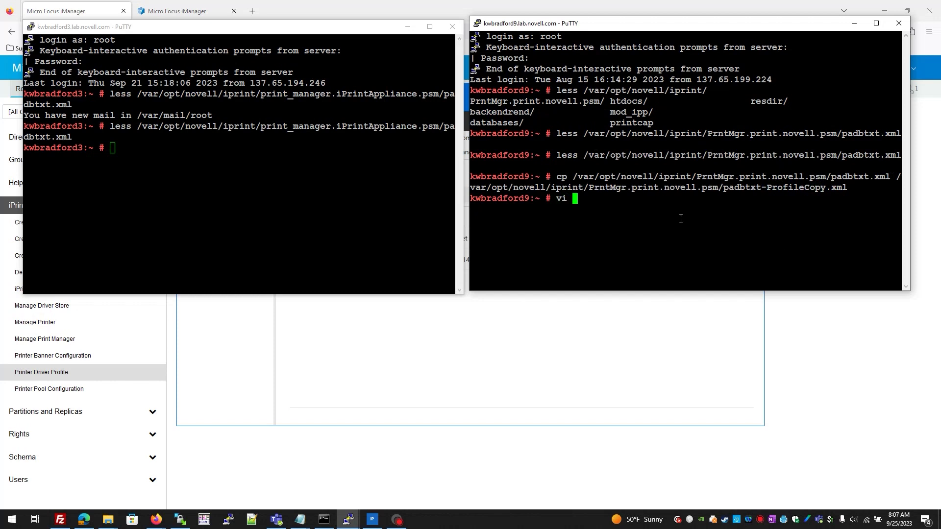
{"action": "right_click", "coordinate": [596, 198]}
{"action": "key", "text": "BackSpace"}
{"action": "key", "text": "BackSpace"}
{"action": "key", "text": "BackSpace"}
{"action": "key", "text": "BackSpace"}
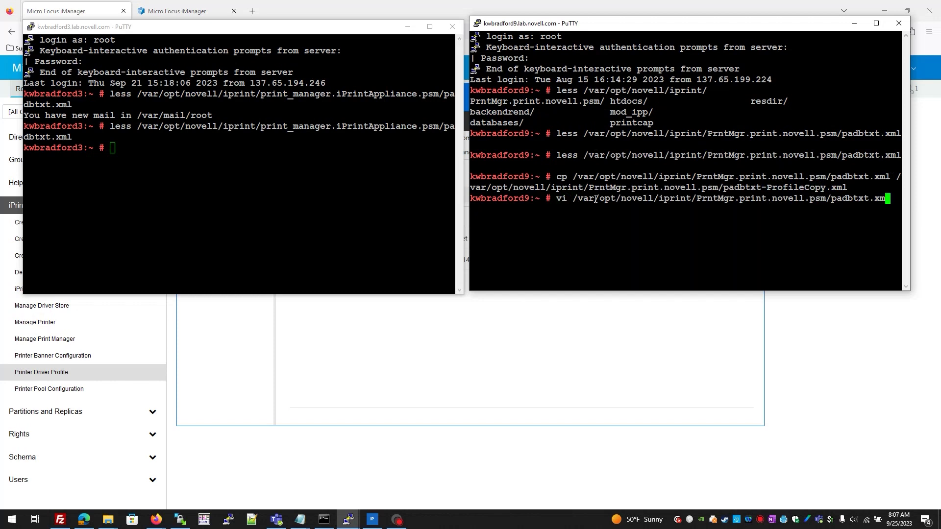
{"action": "type", "text": "-Pro"}
{"action": "key", "text": "Tab"}
{"action": "key", "text": "Return"}
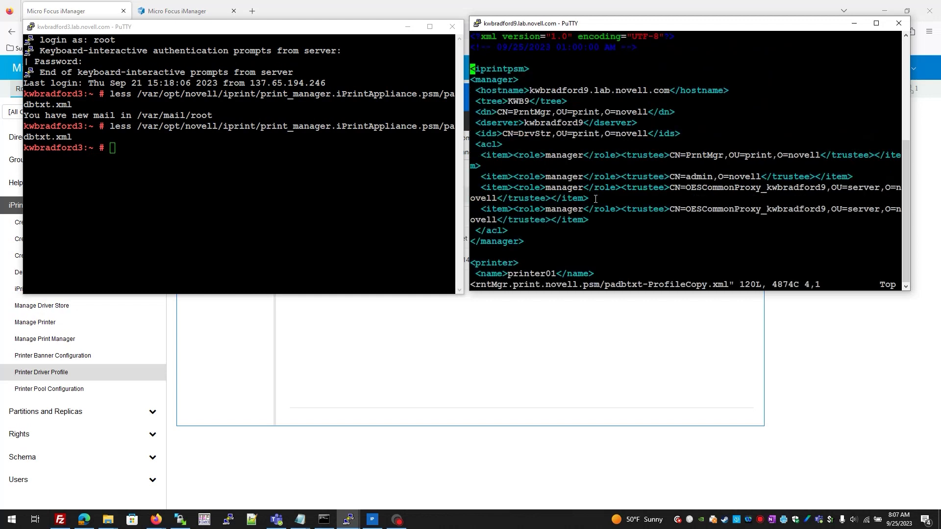
Move to line 19, where the printer entries begin in padbtxt-ProfileCopy.xml
{"action": "key", "text": "Right"}
{"action": "key", "text": "Right"}
{"action": "key", "text": "Right"}
{"action": "key", "text": "Down"}
{"action": "key", "text": "Left"}
{"action": "key", "text": "Left"}
{"action": "key", "text": "Down"}
{"action": "key", "text": "Down"}
{"action": "key", "text": "Down"}
{"action": "key", "text": "Down"}
{"action": "key", "text": "Down"}
{"action": "key", "text": "Down"}
{"action": "key", "text": "Down"}
{"action": "key", "text": "Down"}
{"action": "key", "text": "Down"}
{"action": "key", "text": "Down"}
{"action": "key", "text": "Down"}
{"action": "key", "text": "Down"}
{"action": "key", "text": "Down"}
{"action": "key", "text": "Down"}
{"action": "left_click_drag", "start_coordinate": [816, 285], "coordinate": [804, 288]}
{"action": "left_click", "coordinate": [801, 265]}
Find the last printer's end at line 118 and delete lines 19–118 with :19,118d
{"action": "key", "text": "Down"}
{"action": "key", "text": "Down"}
{"action": "key", "text": "Down"}
{"action": "key", "text": "Down"}
{"action": "key", "text": "Down"}
{"action": "key", "text": "Down"}
{"action": "key", "text": "Down"}
{"action": "key", "text": "Down"}
{"action": "key", "text": "Down"}
{"action": "key", "text": "Down"}
{"action": "key", "text": "Down"}
{"action": "key", "text": "Down"}
{"action": "key", "text": "Down"}
{"action": "key", "text": "Down"}
{"action": "key", "text": "Down"}
{"action": "key", "text": "Down"}
{"action": "key", "text": "Down"}
{"action": "key", "text": "Down"}
{"action": "key", "text": "Down"}
{"action": "key", "text": "Down"}
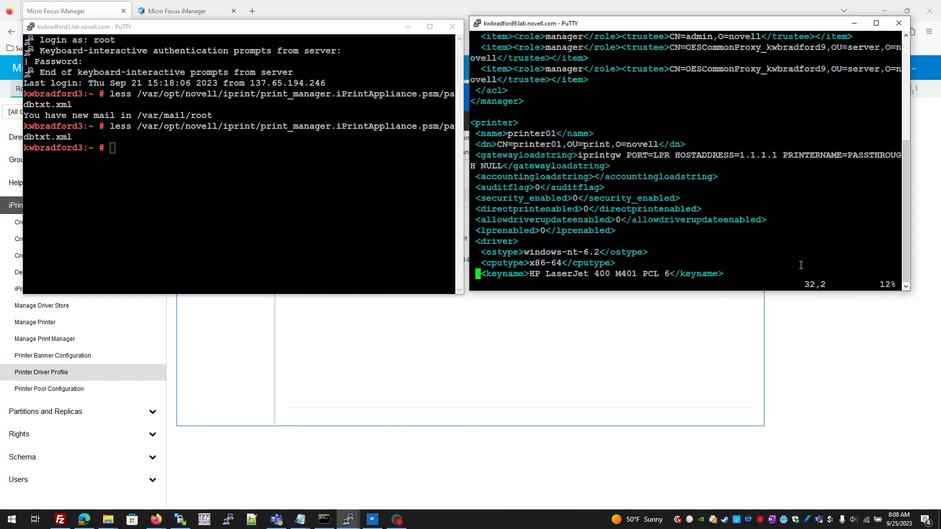
{"action": "key", "text": "Page_Down"}
{"action": "key", "text": "Page_Down"}
{"action": "key", "text": "Page_Down"}
{"action": "key", "text": "Page_Down"}
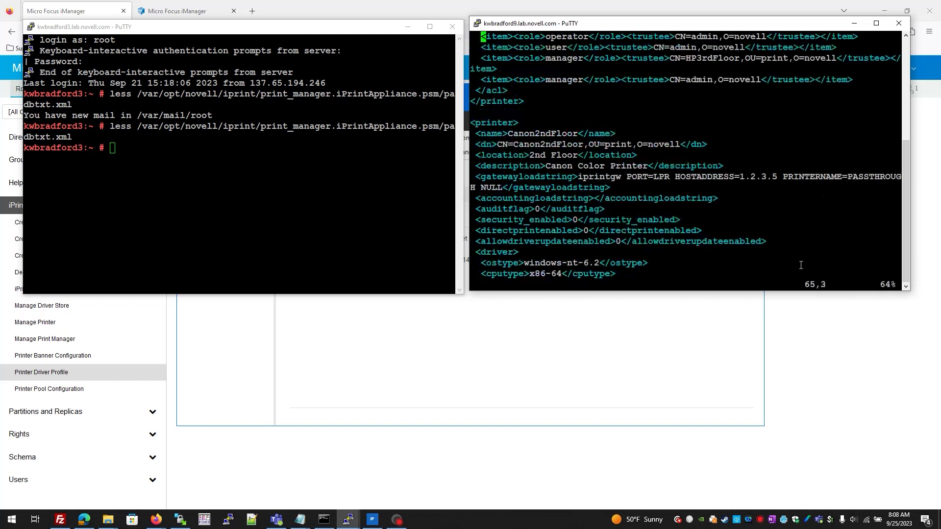
{"action": "key", "text": "ctrl+y"}
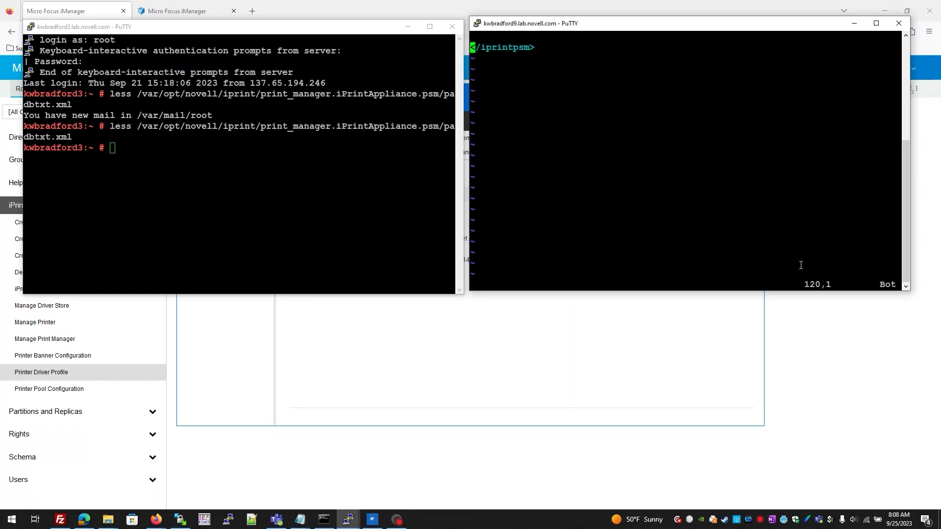
{"action": "key", "text": "Up"}
{"action": "key", "text": "Up"}
{"action": "key", "text": "Up"}
{"action": "key", "text": "Down"}
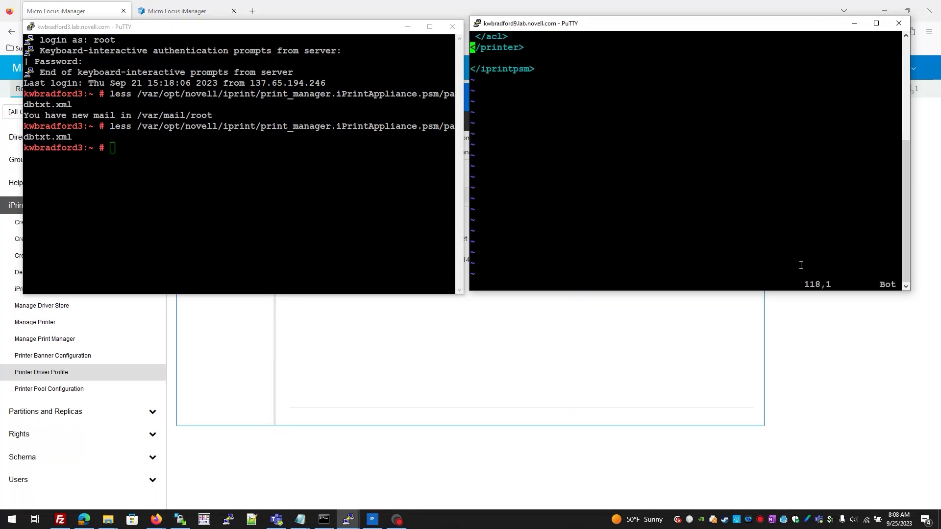
{"action": "key", "text": "Down"}
{"action": "key", "text": "Up"}
{"action": "type", "text": ":19,118d"}
{"action": "key", "text": "Return"}
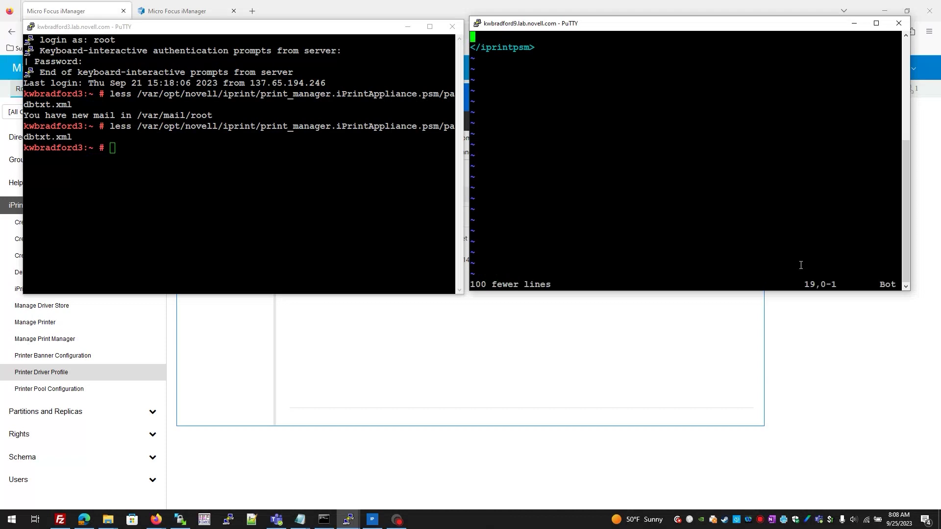
Delete the extra blank line after the manager block and review the file from the top
{"action": "key", "text": "Up"}
{"action": "key", "text": "Up"}
{"action": "key", "text": "Up"}
{"action": "key", "text": "Down"}
{"action": "key", "text": "Down"}
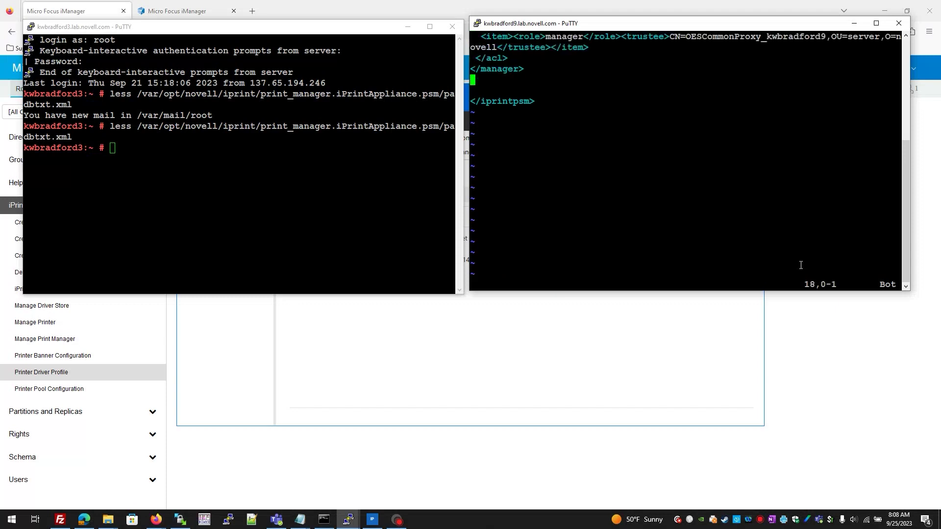
{"action": "key", "text": "d"}
{"action": "key", "text": "d"}
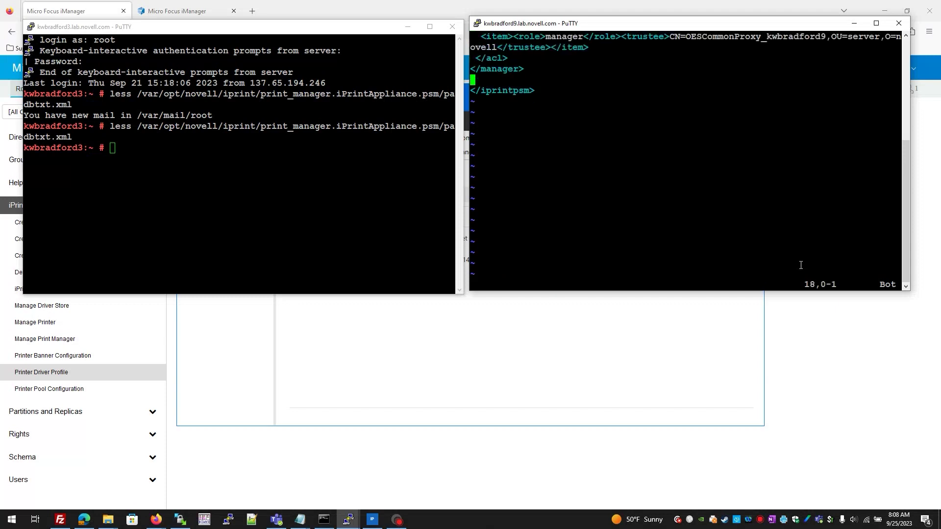
{"action": "key", "text": "Up"}
{"action": "key", "text": "Up"}
{"action": "key", "text": "Up"}
{"action": "key", "text": "Up"}
{"action": "key", "text": "Up"}
{"action": "key", "text": "Up"}
{"action": "key", "text": "Up"}
{"action": "key", "text": "Up"}
{"action": "key", "text": "Up"}
{"action": "key", "text": "Up"}
{"action": "key", "text": "Up"}
{"action": "key", "text": "Up"}
{"action": "key", "text": "Up"}
{"action": "key", "text": "Up"}
{"action": "key", "text": "Up"}
{"action": "key", "text": "Up"}
{"action": "key", "text": "Up"}
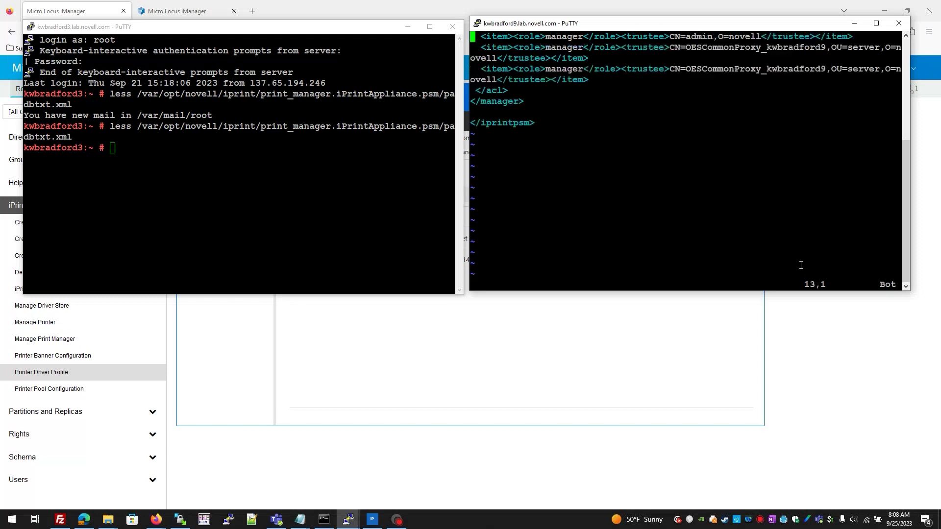
{"action": "key", "text": "Down"}
{"action": "key", "text": "Down"}
{"action": "key", "text": "Down"}
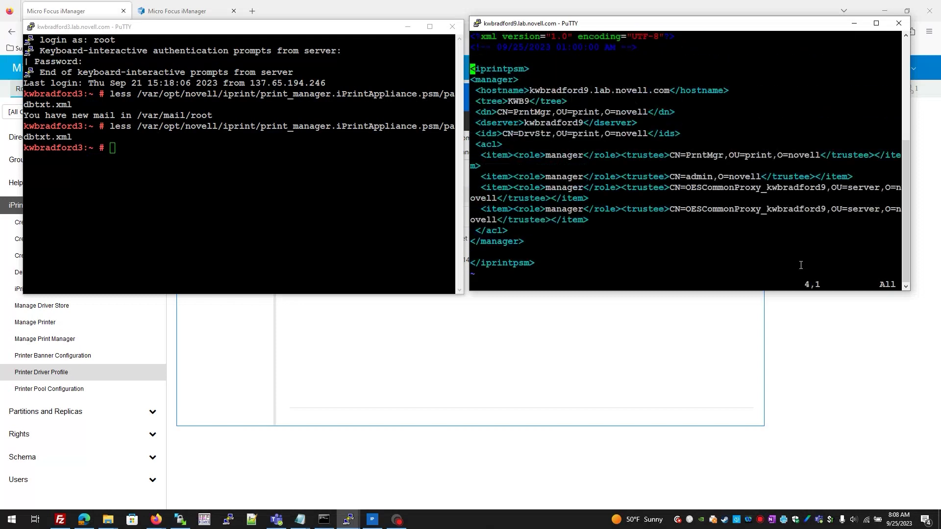
{"action": "key", "text": "Right"}
{"action": "key", "text": "Down"}
{"action": "key", "text": "Down"}
{"action": "key", "text": "Down"}
{"action": "key", "text": "Down"}
{"action": "key", "text": "Down"}
{"action": "key", "text": "Down"}
{"action": "key", "text": "Down"}
{"action": "key", "text": "Down"}
{"action": "key", "text": "Down"}
{"action": "key", "text": "Down"}
{"action": "key", "text": "Down"}
{"action": "key", "text": "Down"}
{"action": "key", "text": "Down"}
{"action": "key", "text": "Down"}
{"action": "key", "text": "Down"}
{"action": "key", "text": "Up"}
{"action": "key", "text": "Up"}
{"action": "key", "text": "Up"}
{"action": "key", "text": "Down"}
{"action": "key", "text": "Down"}
{"action": "left_click", "coordinate": [191, 173]}
Reopen padbtxt.xml in less on kwbradford3, scroll to HP5500Profile, and select its whole <profile> block
{"action": "key", "text": "Up"}
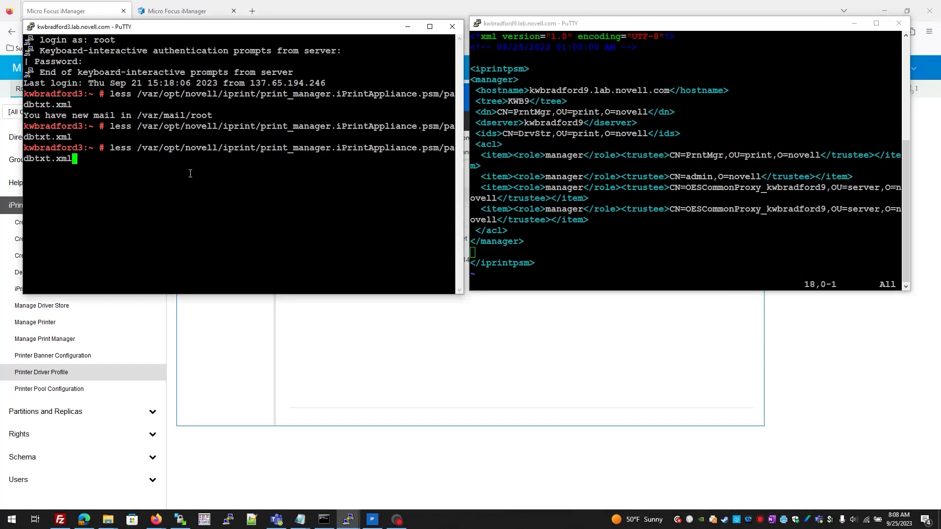
{"action": "key", "text": "Return"}
{"action": "scroll", "coordinate": [190, 174], "scroll_direction": "down", "scroll_amount": 20}
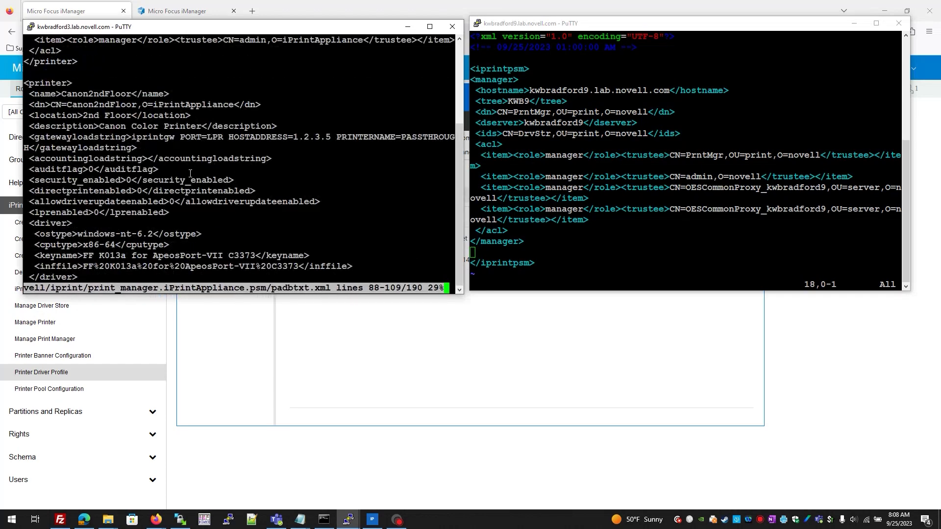
{"action": "scroll", "coordinate": [190, 173], "scroll_direction": "down", "scroll_amount": 8}
{"action": "scroll", "coordinate": [190, 174], "scroll_direction": "down", "scroll_amount": 17}
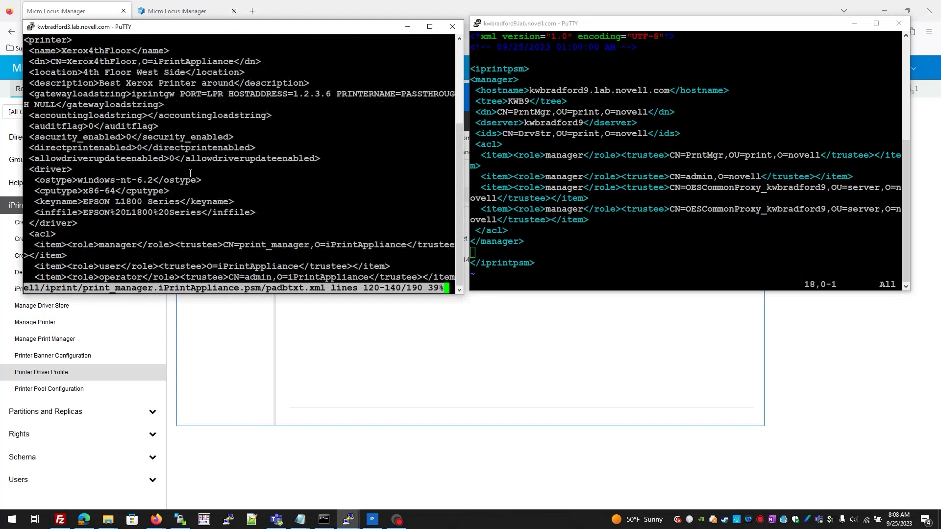
{"action": "scroll", "coordinate": [190, 174], "scroll_direction": "down", "scroll_amount": 4}
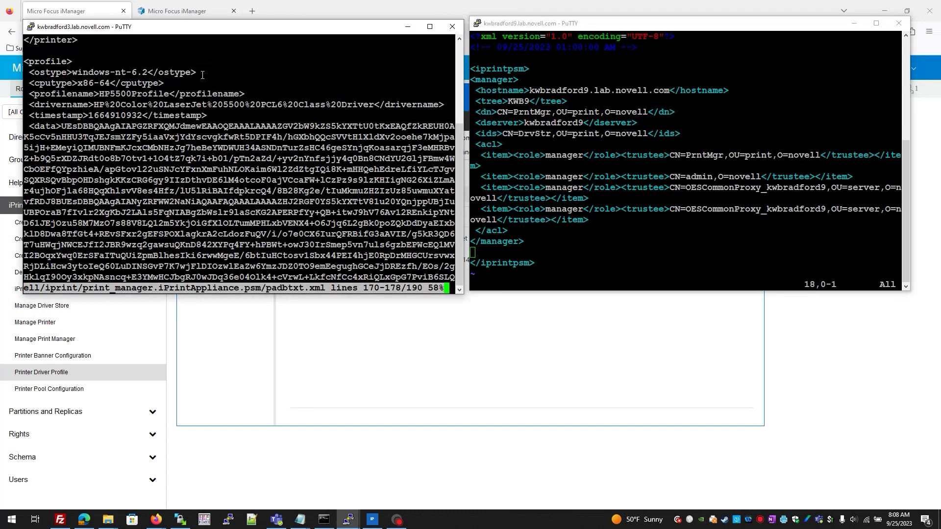
{"action": "double_click", "coordinate": [218, 28]}
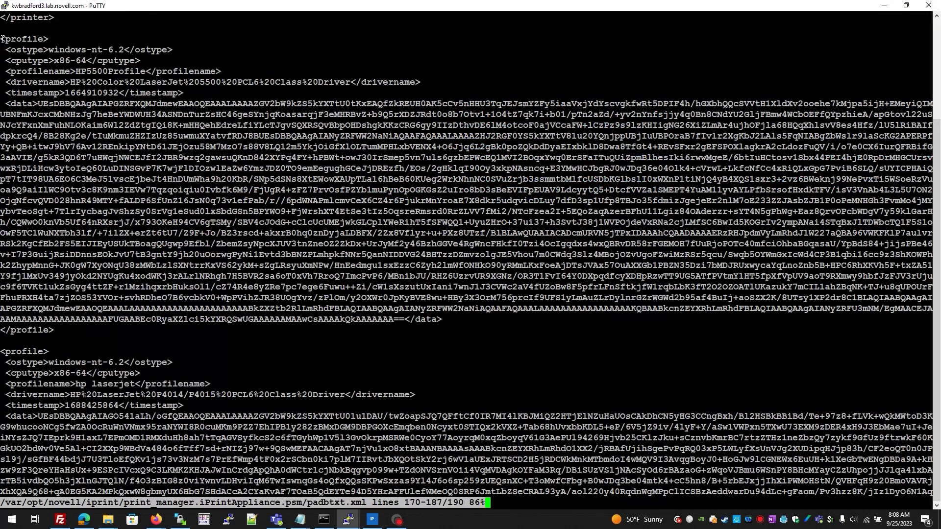
{"action": "left_click_drag", "start_coordinate": [1, 40], "coordinate": [60, 328]}
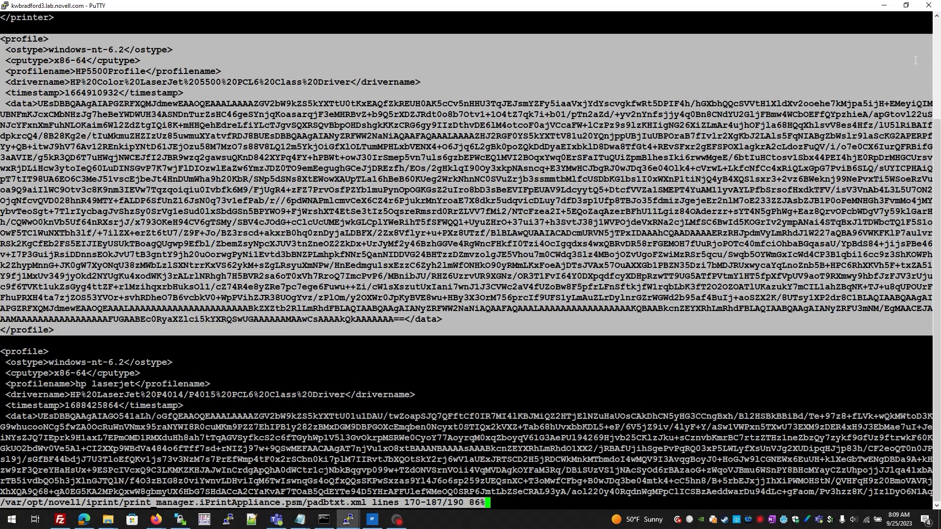
{"action": "left_click", "coordinate": [906, 5]}
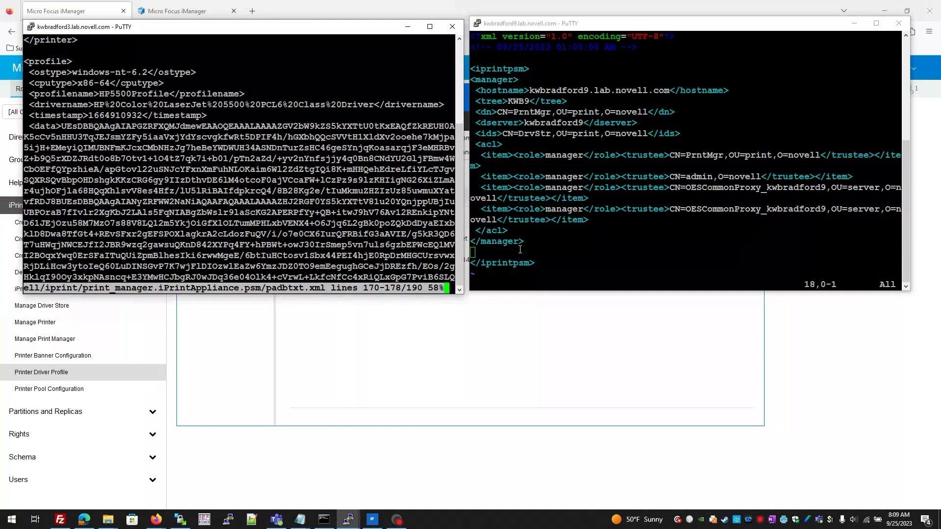
Paste the HP5500Profile block on a new line below </manager> and delete the stray blank line
{"action": "left_click", "coordinate": [509, 251]}
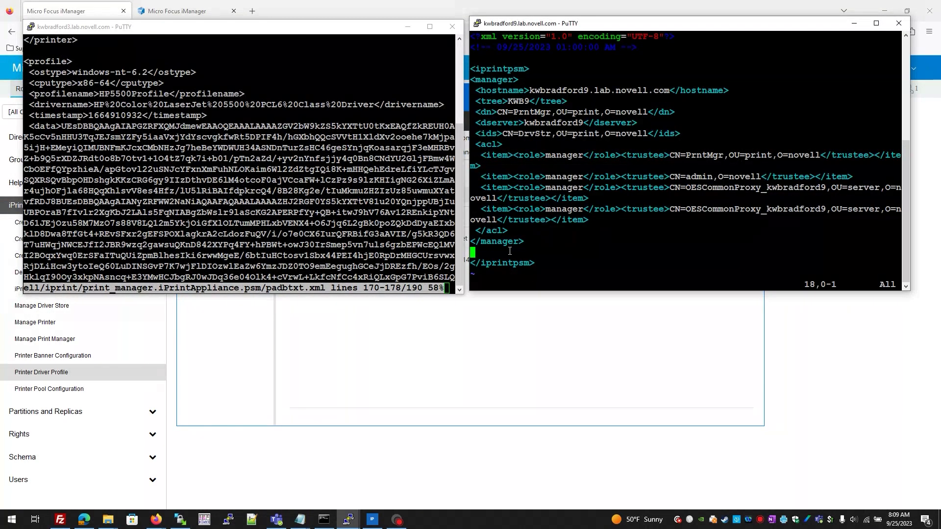
{"action": "key", "text": "o"}
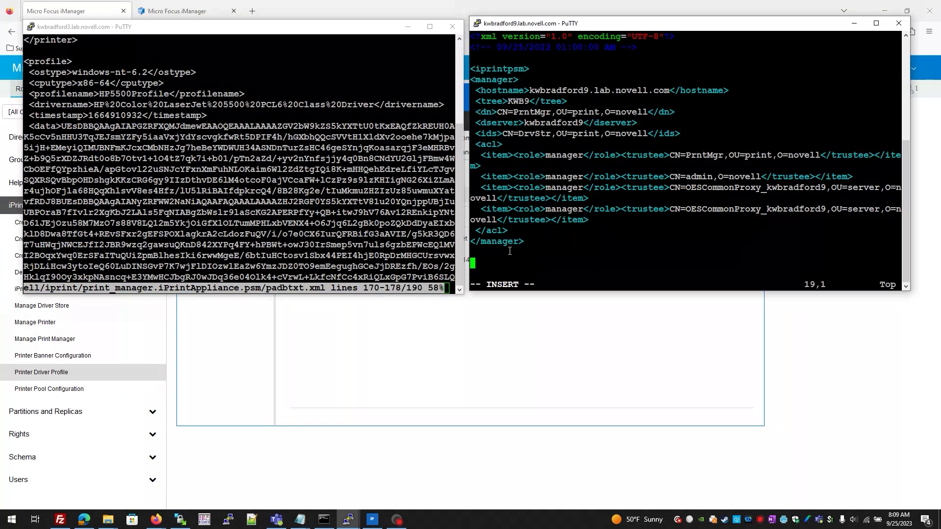
{"action": "key", "text": "Down"}
{"action": "key", "text": "Down"}
{"action": "key", "text": "Up"}
{"action": "key", "text": "Up"}
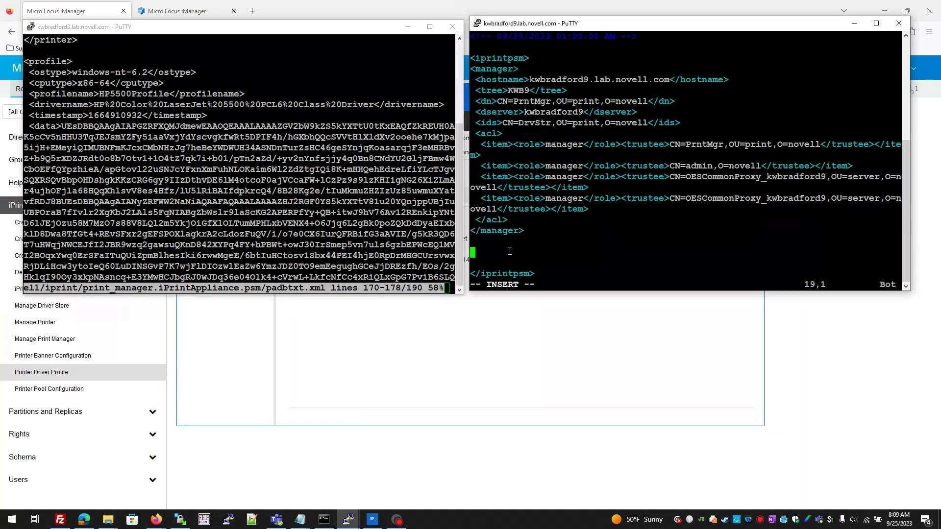
{"action": "right_click", "coordinate": [482, 252]}
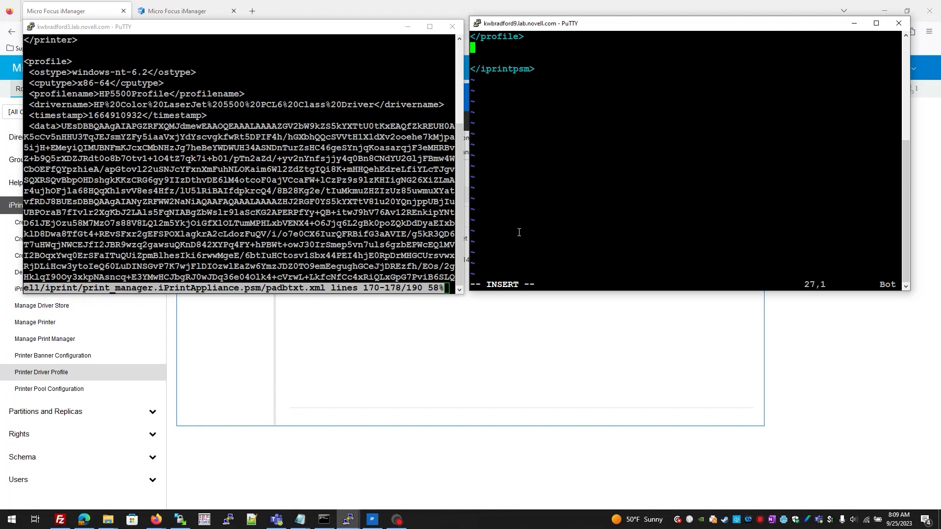
{"action": "key", "text": "Escape"}
{"action": "key", "text": "d"}
{"action": "key", "text": "d"}
{"action": "key", "text": "Up"}
{"action": "key", "text": "Up"}
{"action": "key", "text": "Up"}
{"action": "key", "text": "Up"}
{"action": "key", "text": "Up"}
{"action": "key", "text": "Up"}
{"action": "key", "text": "Up"}
{"action": "key", "text": "Up"}
{"action": "key", "text": "Up"}
{"action": "key", "text": "Up"}
{"action": "key", "text": "Up"}
{"action": "key", "text": "Up"}
{"action": "key", "text": "Up"}
{"action": "key", "text": "Up"}
{"action": "key", "text": "Up"}
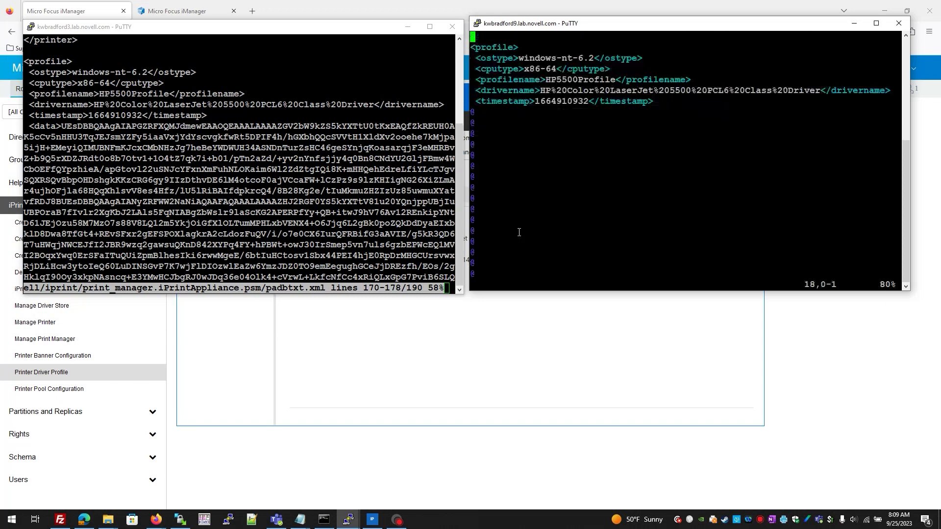
{"action": "key", "text": "Down"}
{"action": "key", "text": "Down"}
{"action": "key", "text": "Down"}
{"action": "key", "text": "Down"}
{"action": "key", "text": "Down"}
{"action": "key", "text": "Down"}
{"action": "key", "text": "Down"}
{"action": "key", "text": "Down"}
{"action": "key", "text": "Down"}
{"action": "key", "text": "Down"}
{"action": "key", "text": "Down"}
{"action": "key", "text": "Down"}
{"action": "key", "text": "Down"}
{"action": "key", "text": "Down"}
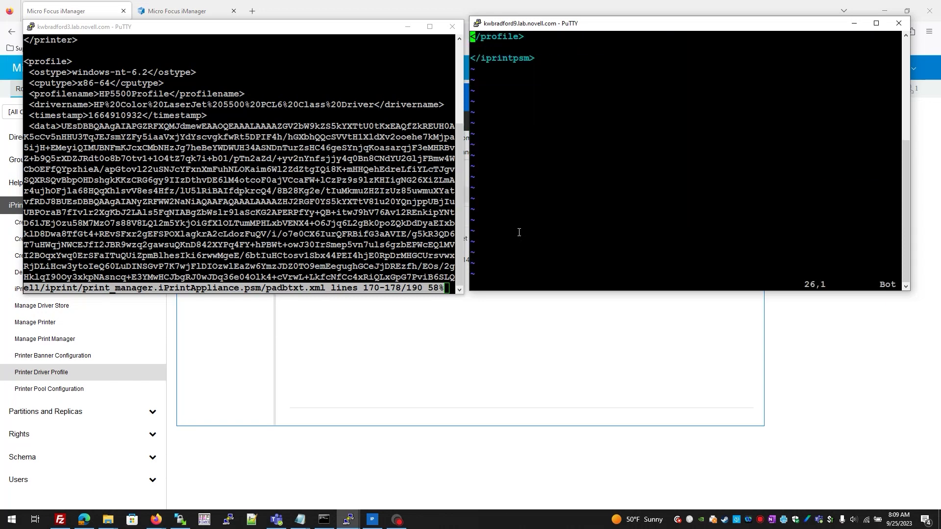
{"action": "key", "text": "Up"}
{"action": "key", "text": "Up"}
{"action": "key", "text": "Up"}
{"action": "key", "text": "Up"}
{"action": "key", "text": "Up"}
{"action": "key", "text": "Up"}
{"action": "key", "text": "Up"}
{"action": "key", "text": "Up"}
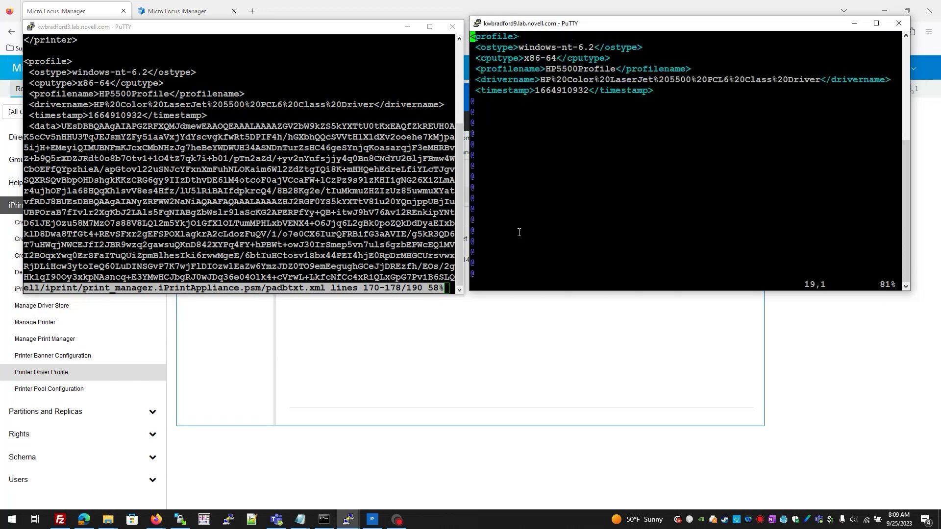
Review padbtxt-ProfileCopy.xml from the top, then save and exit with :wq
{"action": "left_click", "coordinate": [877, 24]}
{"action": "key", "text": "Up"}
{"action": "key", "text": "Up"}
{"action": "key", "text": "Up"}
{"action": "key", "text": "Up"}
{"action": "key", "text": "Up"}
{"action": "key", "text": "Up"}
{"action": "key", "text": "Up"}
{"action": "key", "text": "Up"}
{"action": "key", "text": "Up"}
{"action": "key", "text": "Up"}
{"action": "key", "text": "Up"}
{"action": "key", "text": "Up"}
{"action": "key", "text": "Up"}
{"action": "key", "text": "Up"}
{"action": "key", "text": "Up"}
{"action": "key", "text": "Up"}
{"action": "key", "text": "Up"}
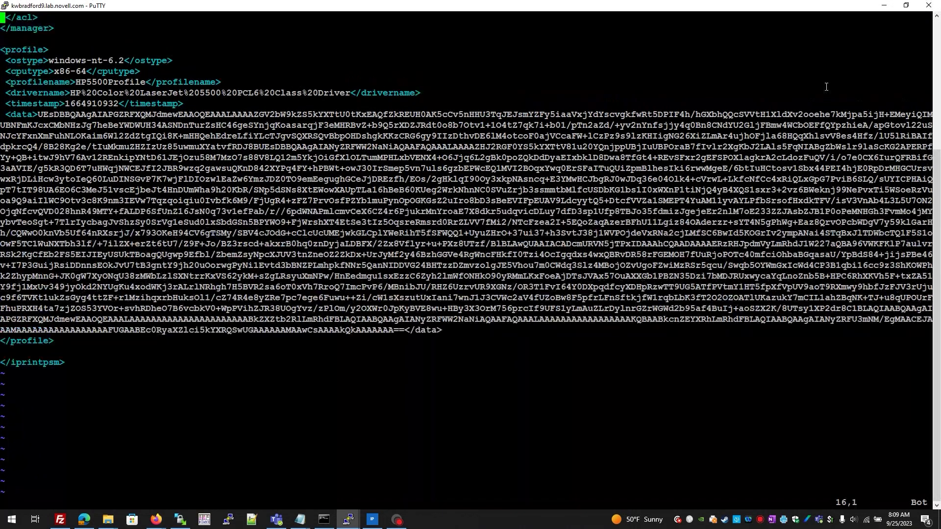
{"action": "key", "text": "Down"}
{"action": "key", "text": "Down"}
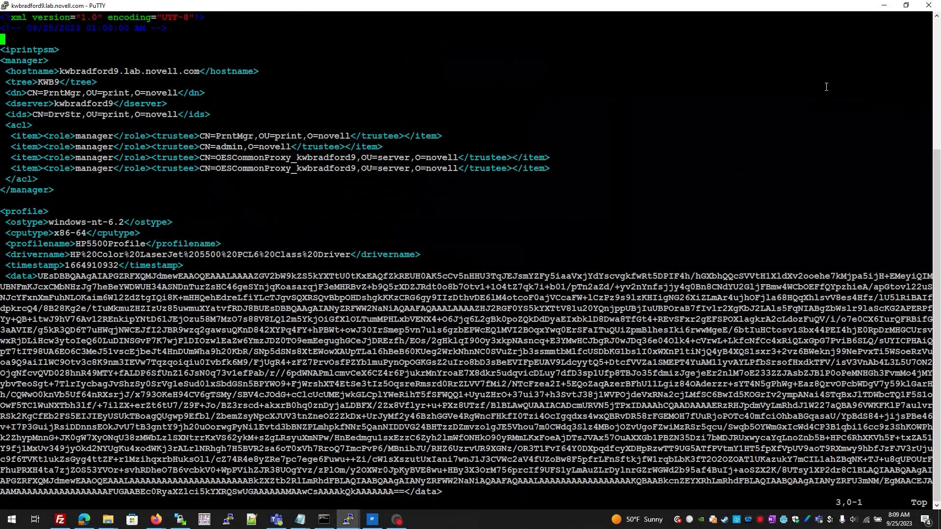
{"action": "key", "text": "Down"}
{"action": "key", "text": "Down"}
{"action": "key", "text": "Down"}
{"action": "key", "text": "Down"}
{"action": "key", "text": "Down"}
{"action": "key", "text": "Down"}
{"action": "key", "text": "Down"}
{"action": "key", "text": "Down"}
{"action": "key", "text": "Down"}
{"action": "key", "text": "Down"}
{"action": "key", "text": "Down"}
{"action": "key", "text": "Down"}
{"action": "key", "text": "Down"}
{"action": "key", "text": "Down"}
{"action": "key", "text": "Down"}
{"action": "key", "text": "Down"}
{"action": "key", "text": "Down"}
{"action": "key", "text": "Down"}
{"action": "key", "text": "Down"}
{"action": "key", "text": "Down"}
{"action": "key", "text": "Down"}
{"action": "key", "text": "Down"}
{"action": "key", "text": "Down"}
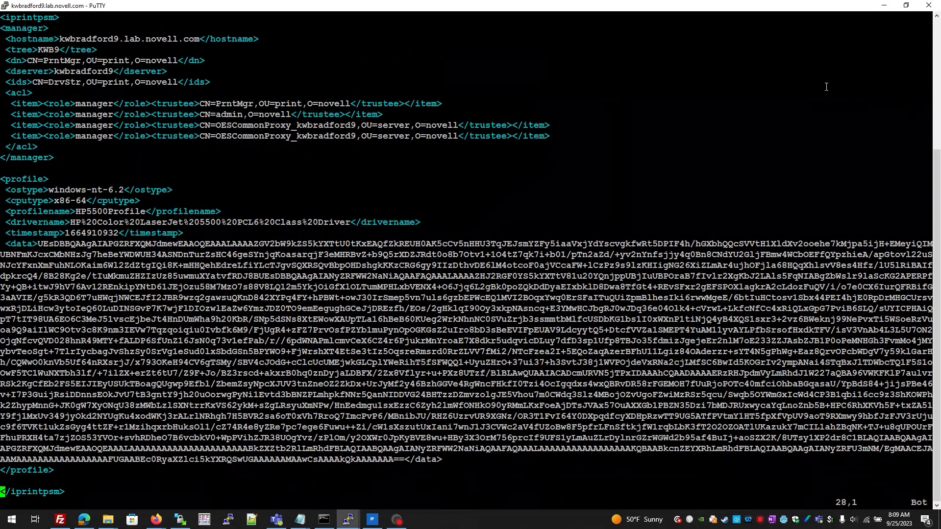
{"action": "type", "text": ":wq"}
{"action": "key", "text": "Return"}
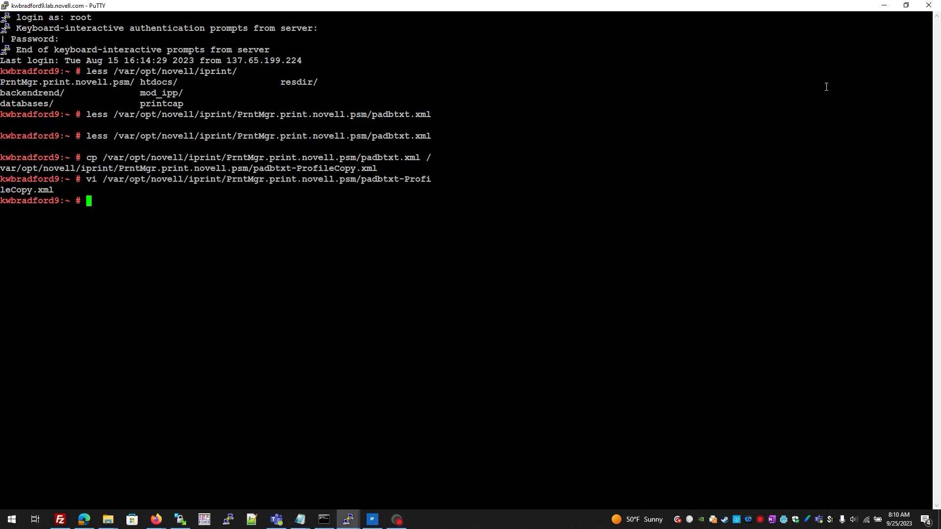
Stop novell-ipsmd, import padbtxt-ProfileCopy.xml with ipsmd -x as cn=admin,o=novell, then restart it
{"action": "type", "text": "rcnovell-ipsmd "}
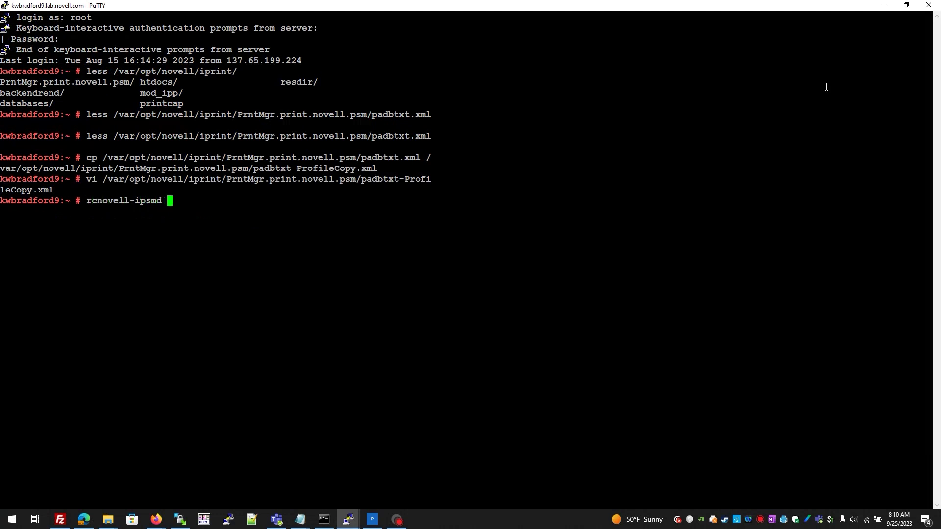
{"action": "type", "text": "stop"}
{"action": "key", "text": "Return"}
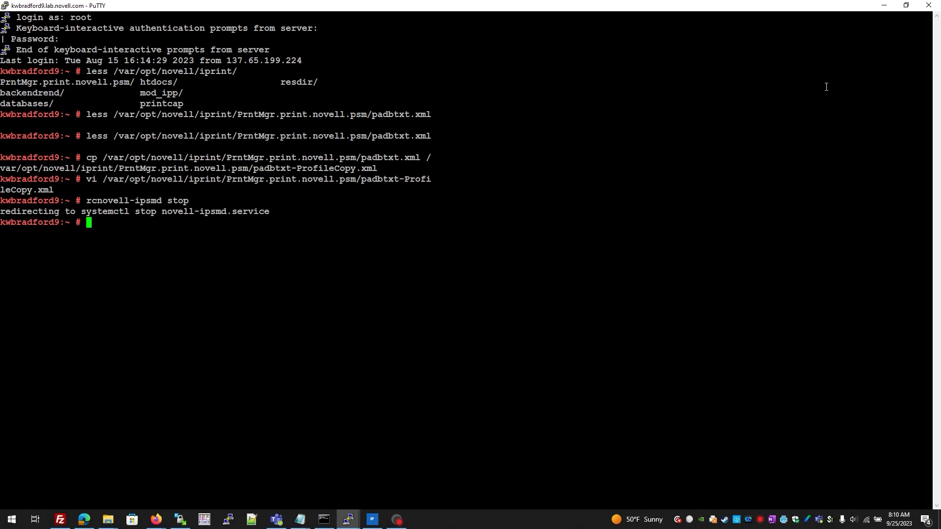
{"action": "type", "text": "/opt/novell"}
{"action": "type", "text": "/iprint/"}
{"action": "key", "text": "BackSpace"}
{"action": "key", "text": "BackSpace"}
{"action": "key", "text": "BackSpace"}
{"action": "key", "text": "BackSpace"}
{"action": "key", "text": "BackSpace"}
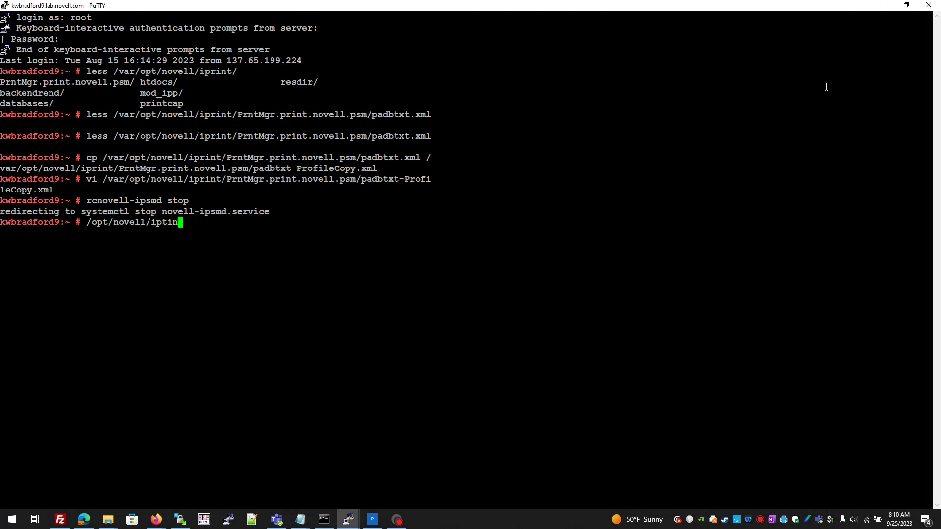
{"action": "type", "text": "rint/bin/ipsmd -x /var/opt/novell/iprint/"}
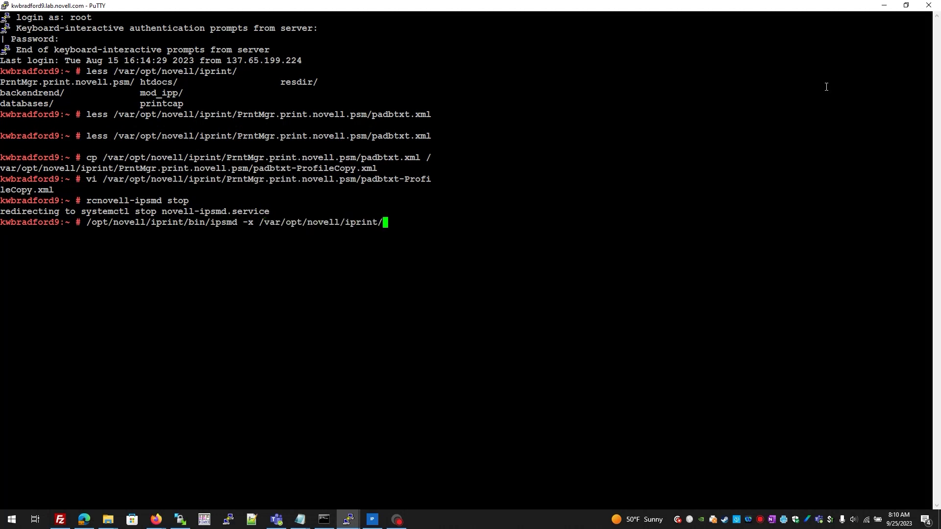
{"action": "type", "text": "Pr"}
{"action": "key", "text": "Tab"}
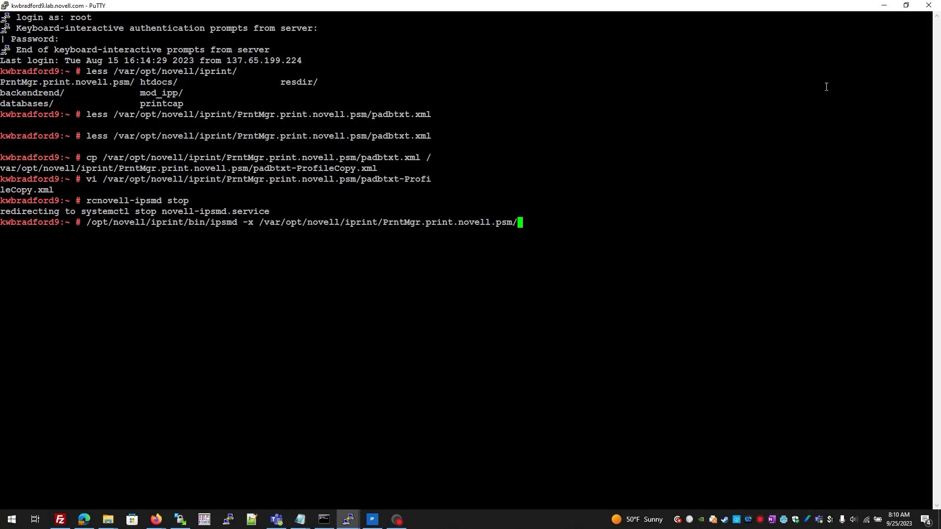
{"action": "type", "text": "pad"}
{"action": "key", "text": "Tab"}
{"action": "type", "text": "-P"}
{"action": "key", "text": "Tab"}
{"action": "type", "text": "-"}
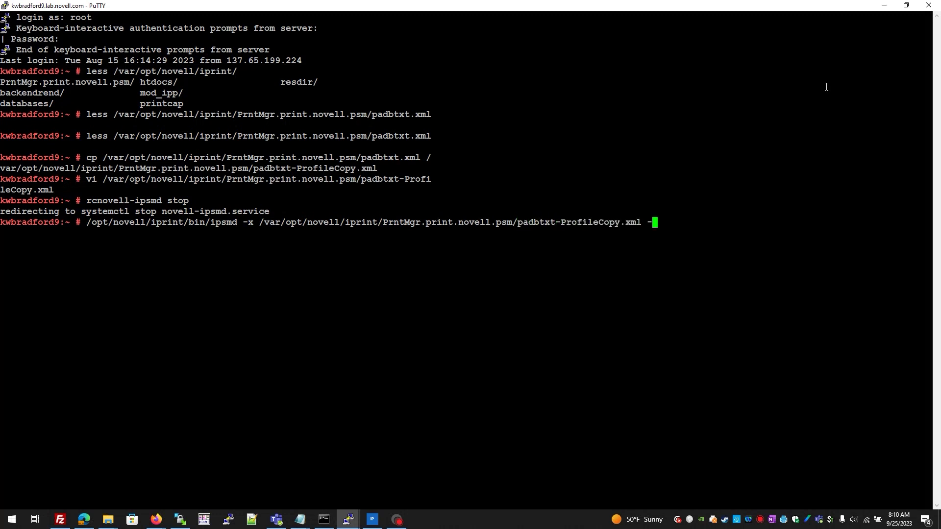
{"action": "type", "text": "u cn=admin,o=novell"}
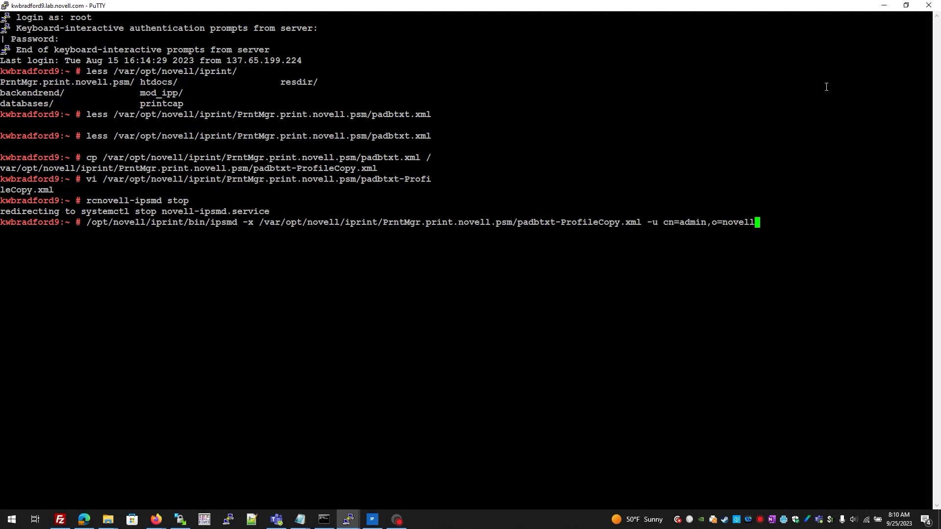
{"action": "type", "text": ";rcnovell-ipsmd start"}
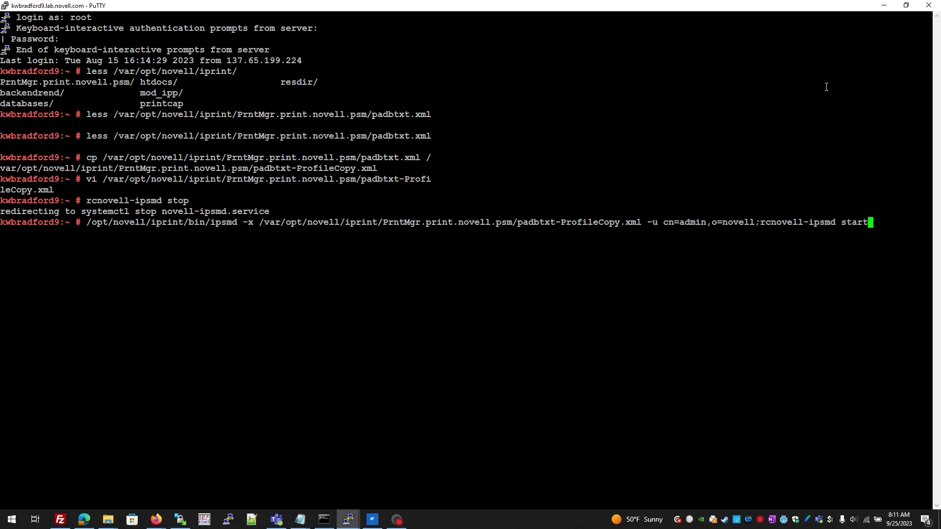
{"action": "key", "text": "Return"}
{"action": "key", "text": "Return"}
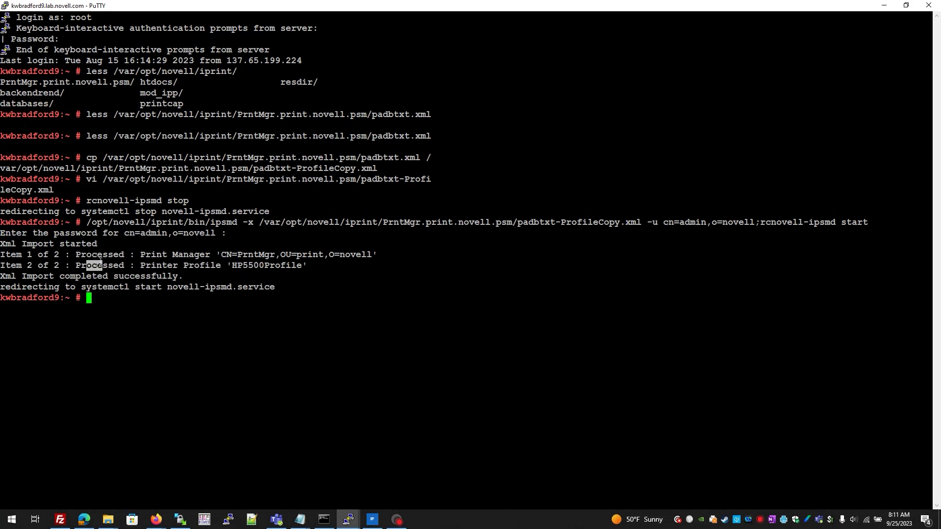
Highlight the processed Print Manager and imported HP5500Profile output lines
{"action": "left_click_drag", "start_coordinate": [141, 255], "coordinate": [376, 255]}
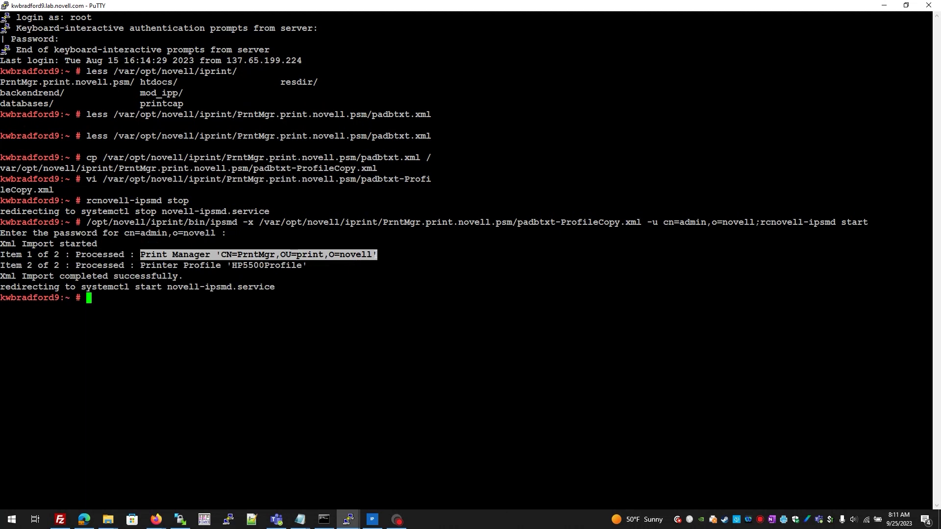
{"action": "left_click_drag", "start_coordinate": [82, 265], "coordinate": [291, 267]}
{"action": "left_click", "coordinate": [291, 267]}
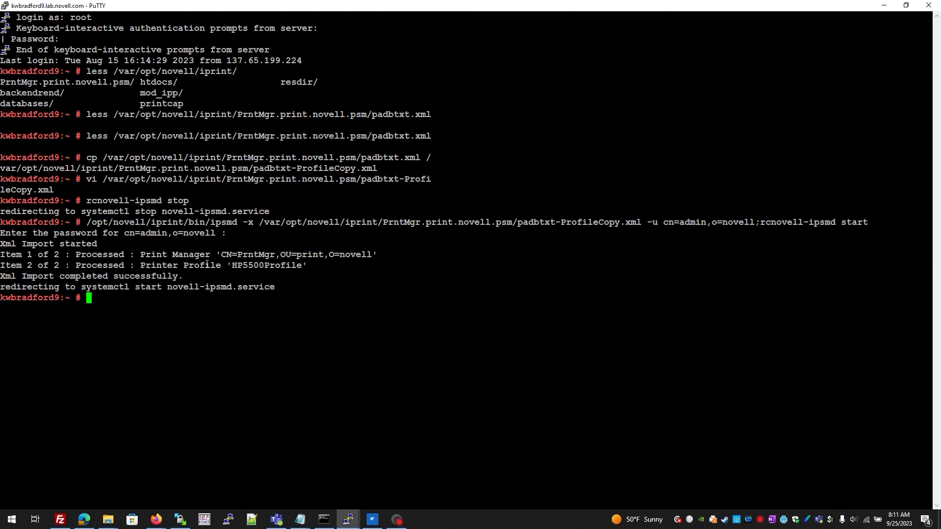
{"action": "left_click", "coordinate": [879, 5]}
{"action": "left_click", "coordinate": [787, 206]}
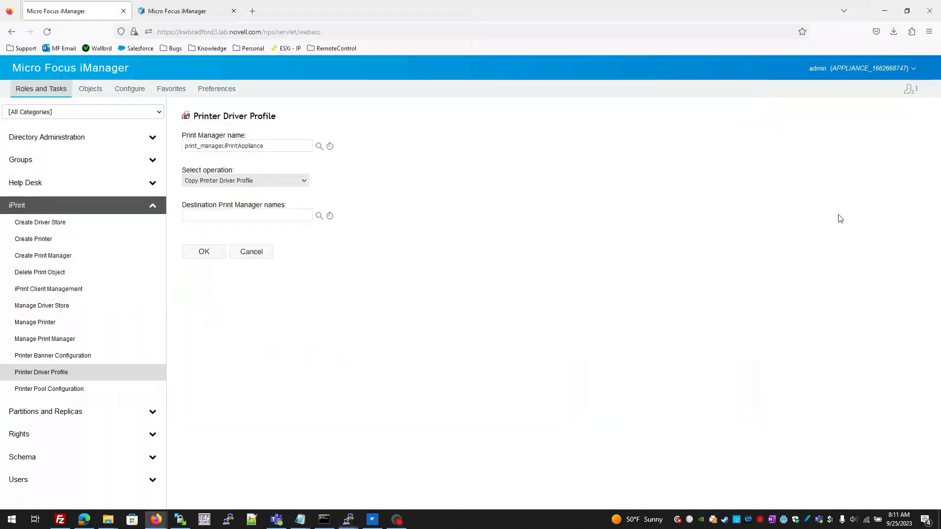
{"action": "left_click", "coordinate": [196, 10]}
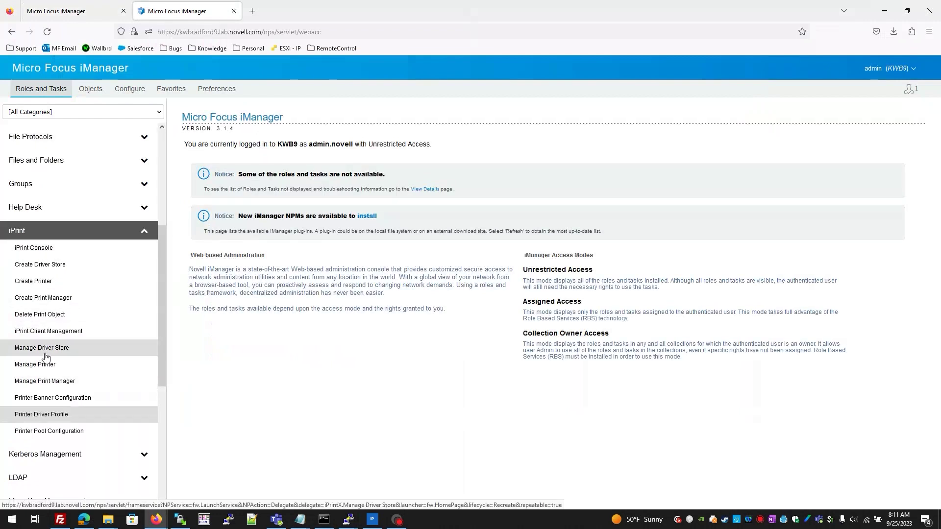
Open Printer Driver Profile for PrntMgr.print.novell under Delete Printer Driver Profile to list its profiles
{"action": "left_click", "coordinate": [53, 416]}
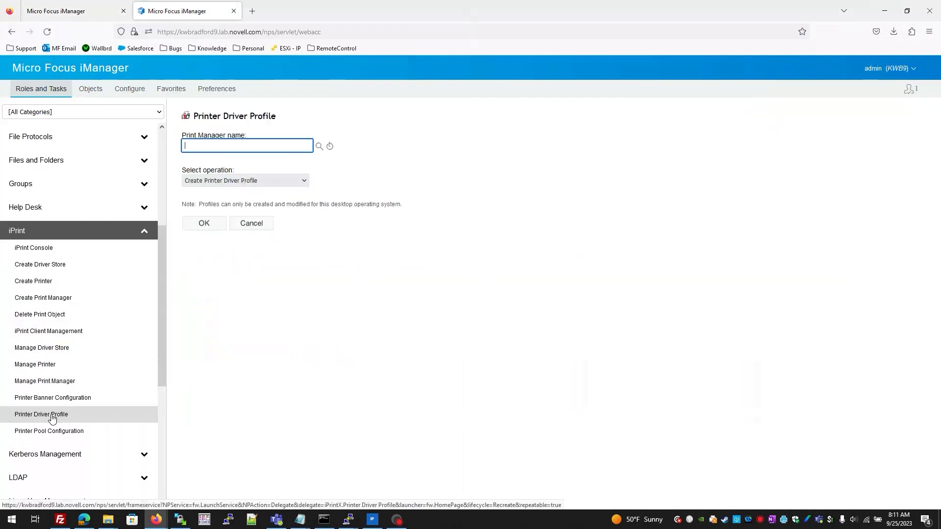
{"action": "left_click", "coordinate": [329, 146]}
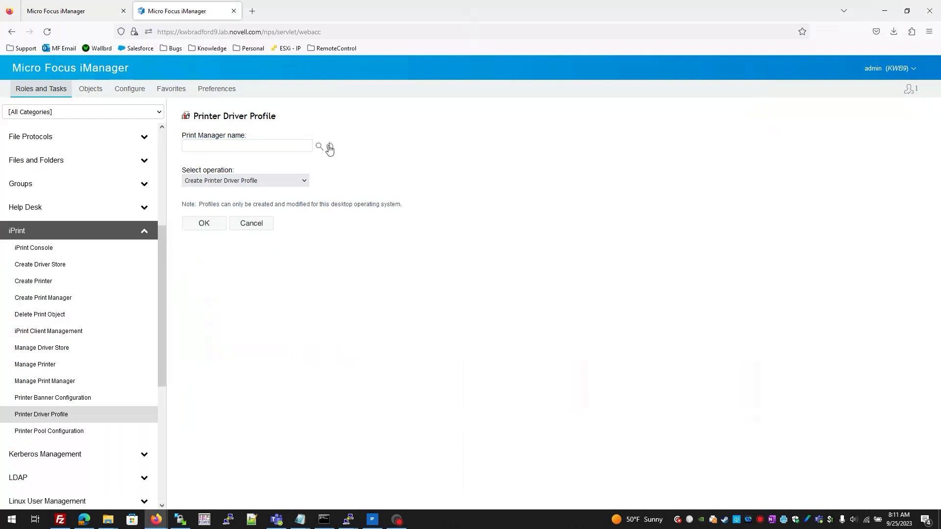
{"action": "left_click", "coordinate": [374, 212]}
{"action": "left_click", "coordinate": [305, 181]}
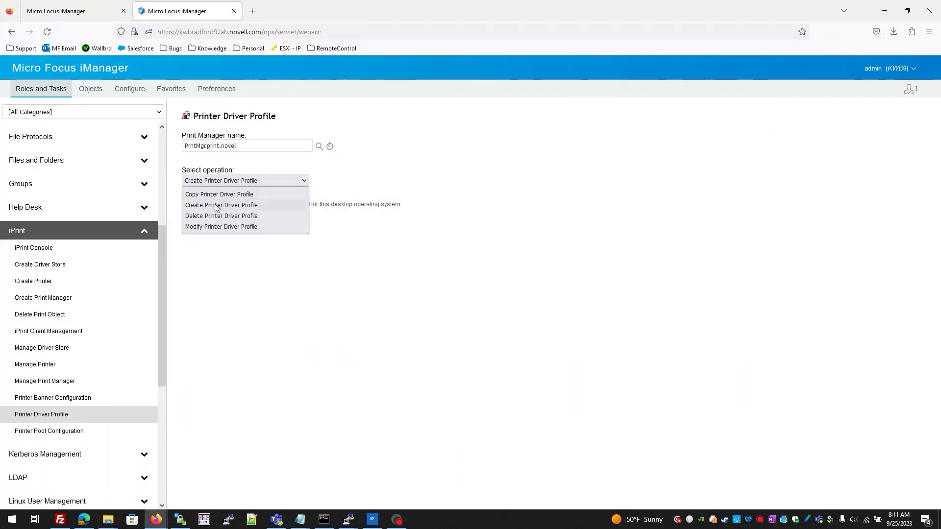
{"action": "left_click", "coordinate": [206, 217]}
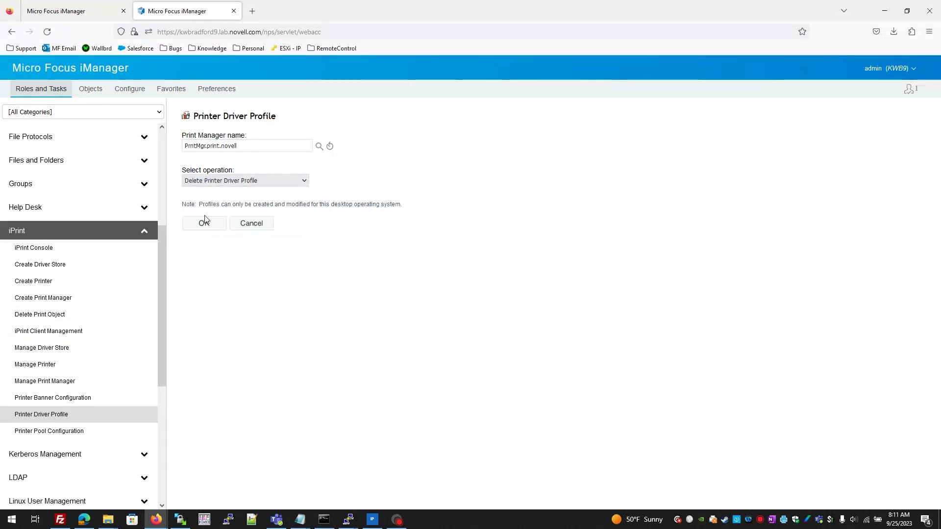
{"action": "left_click", "coordinate": [204, 224]}
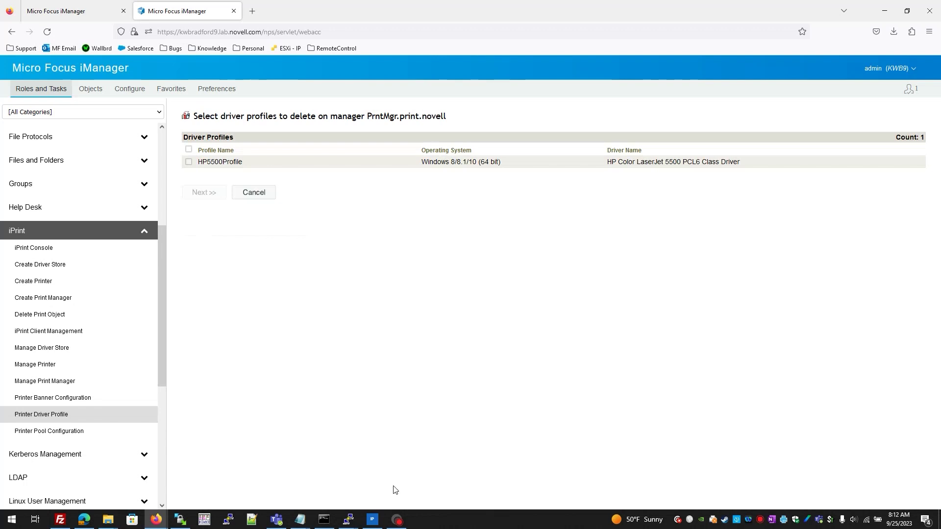
Bring back the kwbradford9 terminal and rerun the earlier less command on padbtxt.xml
{"action": "mouse_move", "coordinate": [350, 521]}
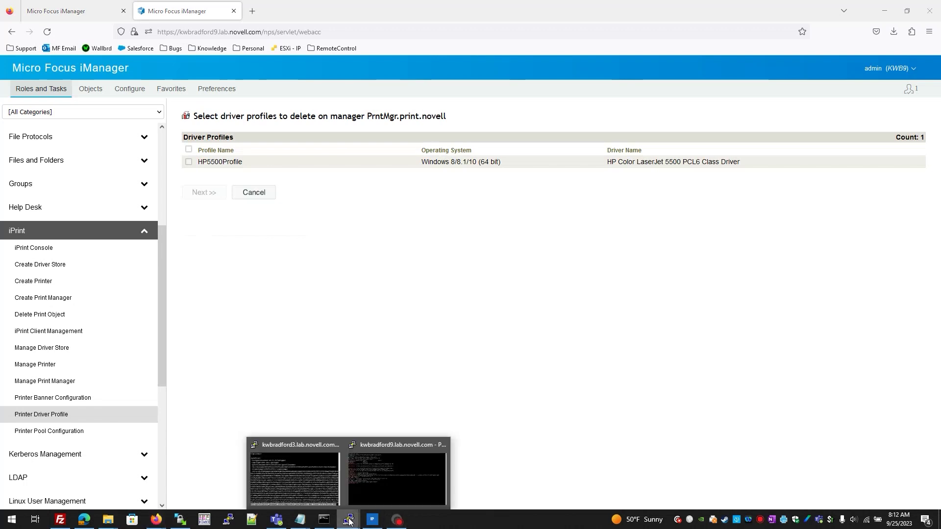
{"action": "left_click", "coordinate": [384, 483]}
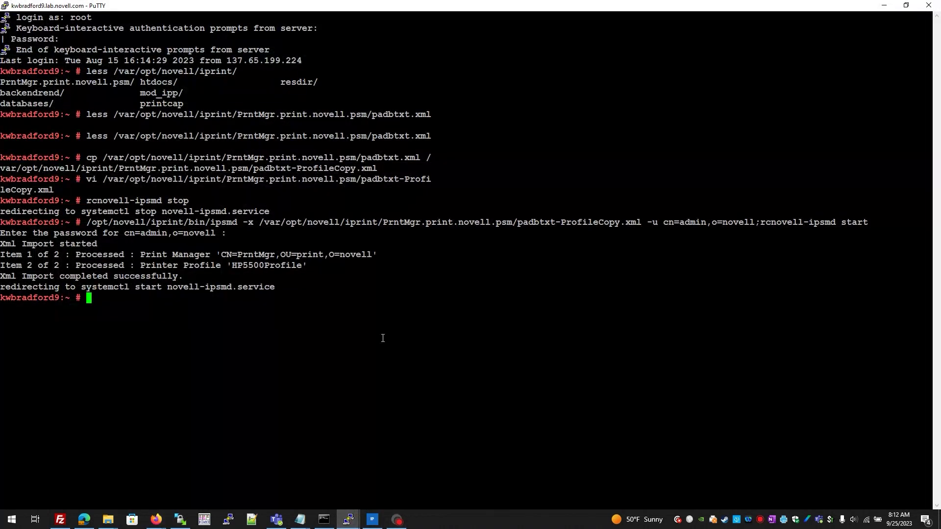
{"action": "type", "text": "less /var"}
{"action": "key", "text": "BackSpace"}
{"action": "key", "text": "BackSpace"}
{"action": "key", "text": "BackSpace"}
{"action": "key", "text": "BackSpace"}
{"action": "key", "text": "BackSpace"}
{"action": "key", "text": "BackSpace"}
{"action": "key", "text": "BackSpace"}
{"action": "key", "text": "BackSpace"}
{"action": "key", "text": "BackSpace"}
{"action": "left_click_drag", "start_coordinate": [87, 115], "coordinate": [432, 115]}
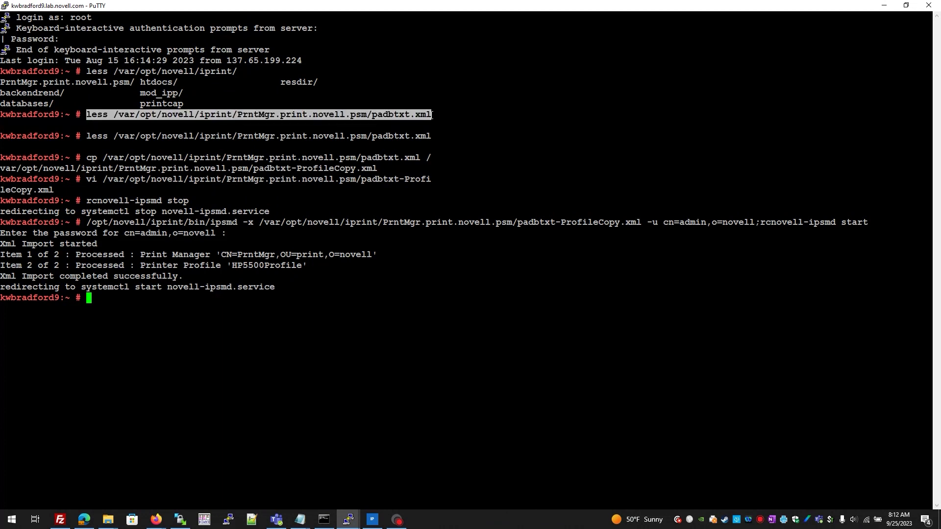
{"action": "right_click", "coordinate": [131, 298]}
{"action": "key", "text": "Return"}
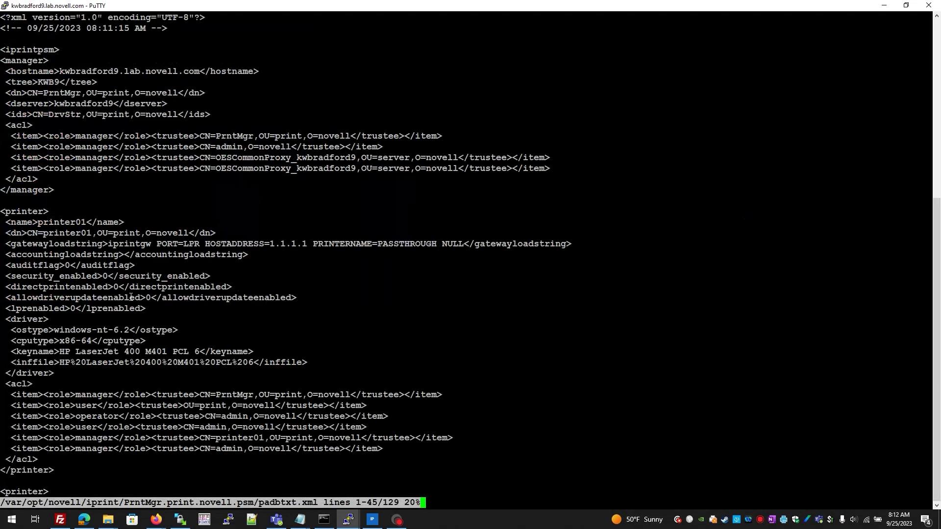
Scroll to the HP5500Profile entry and highlight its driver name and encoded spaces
{"action": "scroll", "coordinate": [131, 297], "scroll_direction": "down", "scroll_amount": 9}
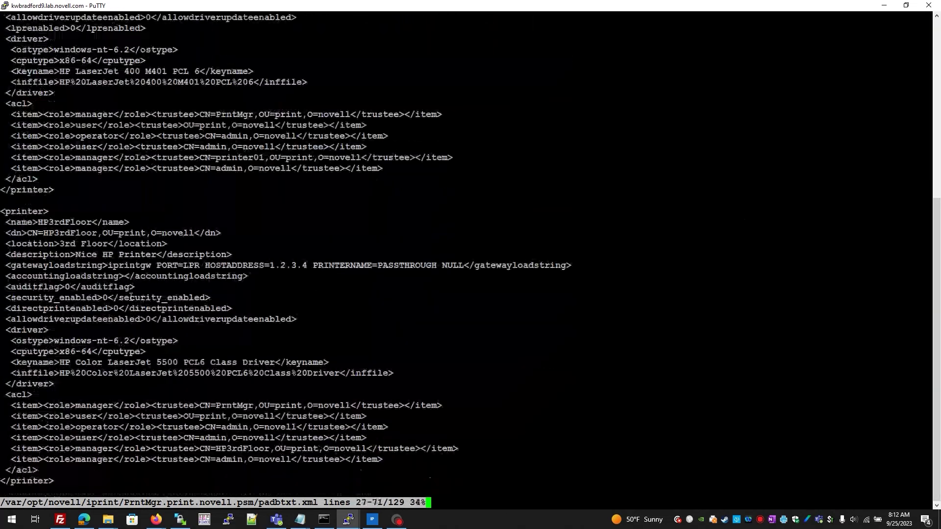
{"action": "scroll", "coordinate": [131, 297], "scroll_direction": "down", "scroll_amount": 20}
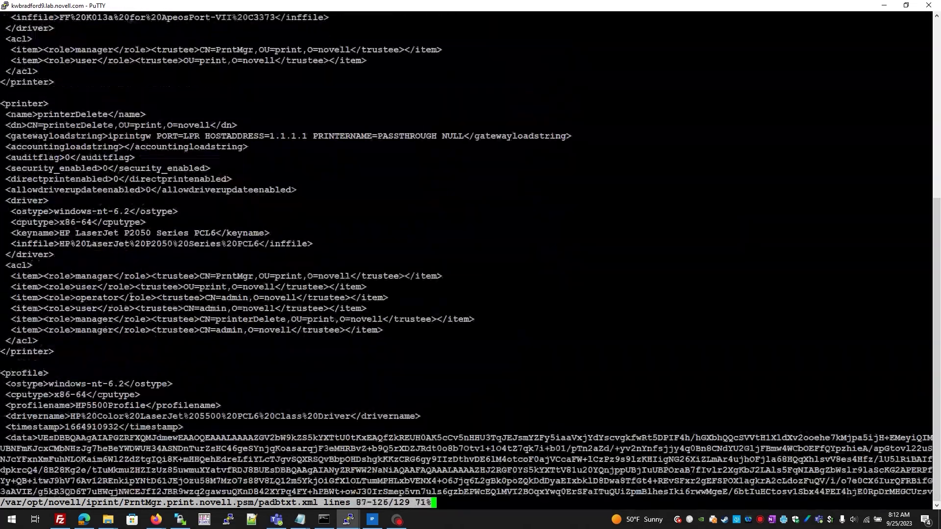
{"action": "scroll", "coordinate": [131, 297], "scroll_direction": "down", "scroll_amount": 6}
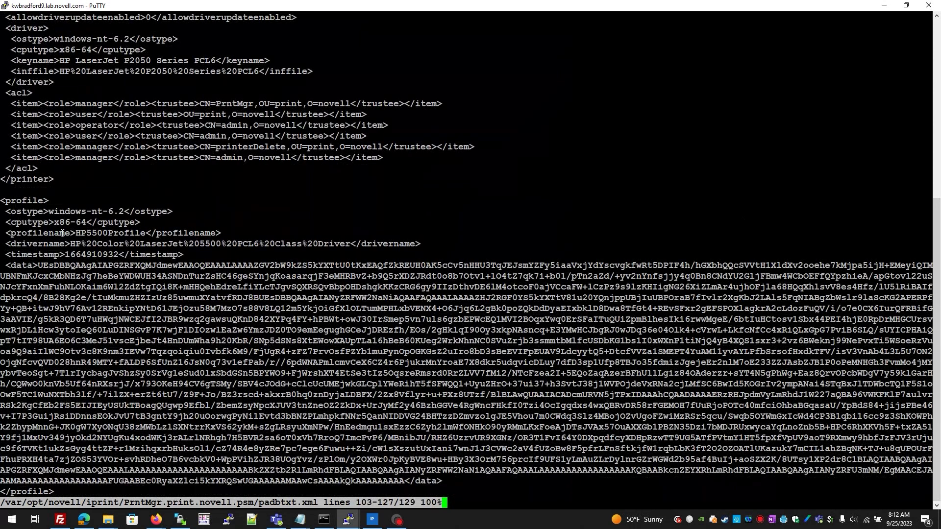
{"action": "left_click_drag", "start_coordinate": [75, 243], "coordinate": [275, 243]}
{"action": "left_click", "coordinate": [341, 249]}
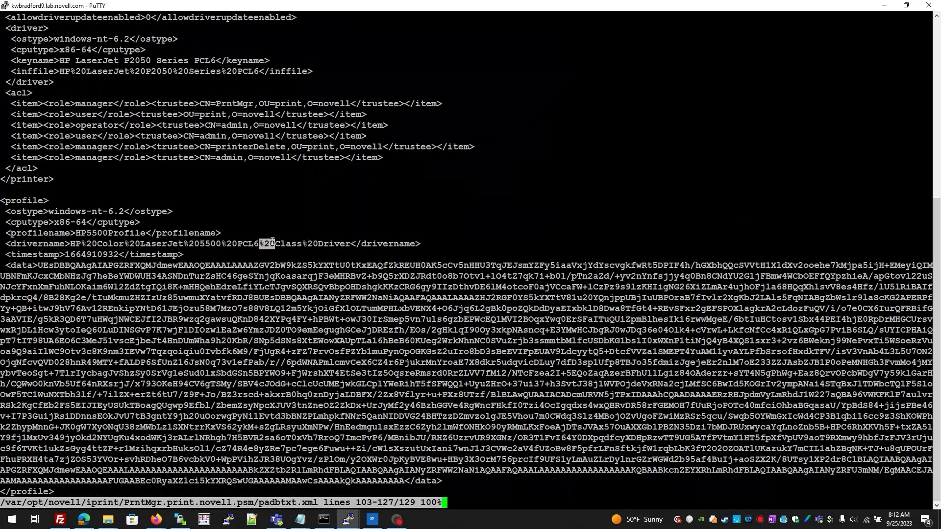
{"action": "left_click_drag", "start_coordinate": [217, 243], "coordinate": [238, 244]}
{"action": "left_click", "coordinate": [236, 243]}
{"action": "left_click", "coordinate": [905, 6]}
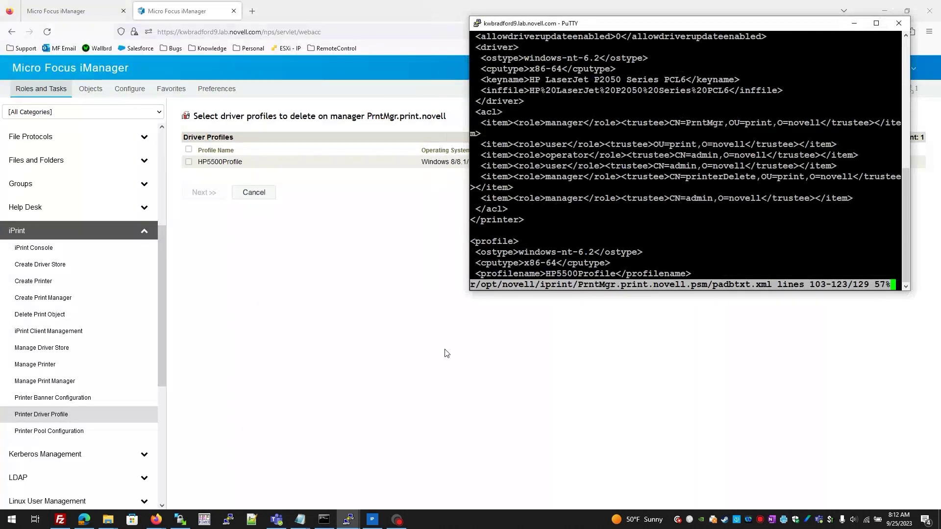
Quit the padbtxt.xml viewer and bring the kwbradford3 terminal to the front
{"action": "key", "text": "q"}
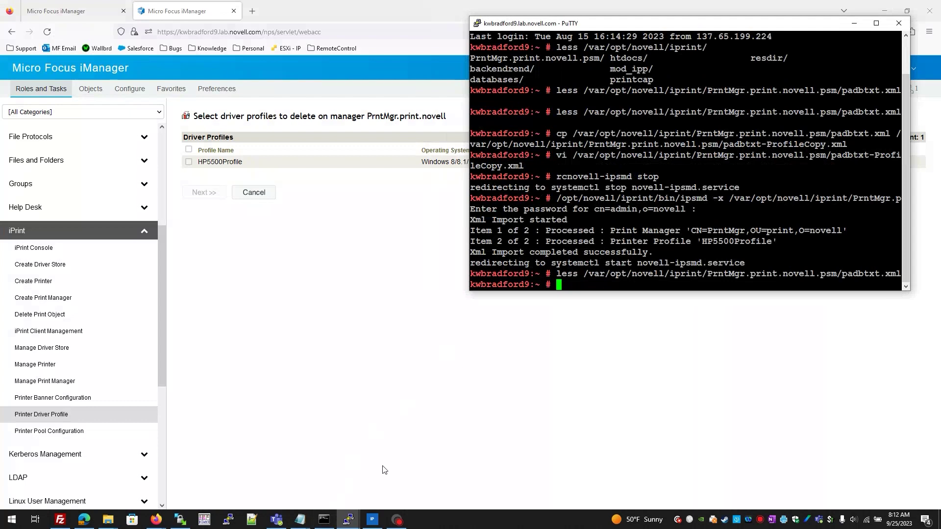
{"action": "mouse_move", "coordinate": [346, 515]}
{"action": "left_click", "coordinate": [299, 472]}
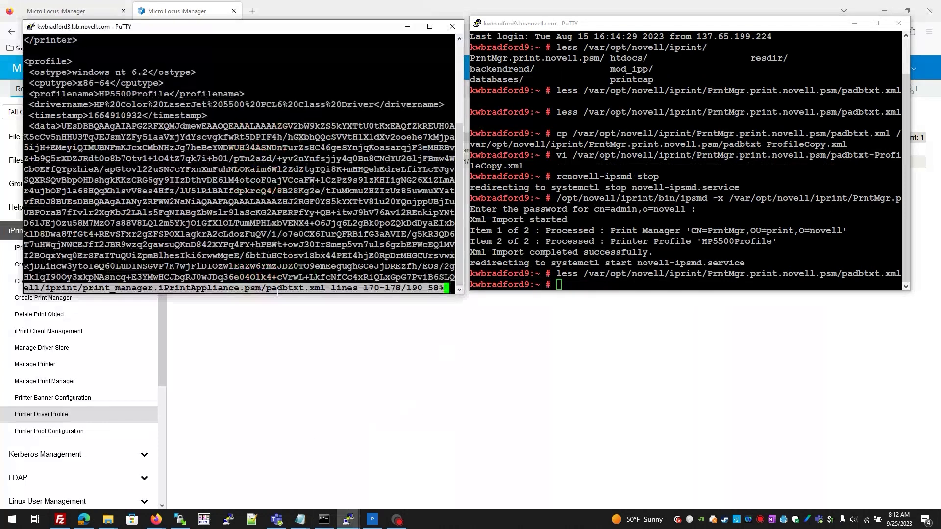
{"action": "type", "text": "qcd /var/op"}
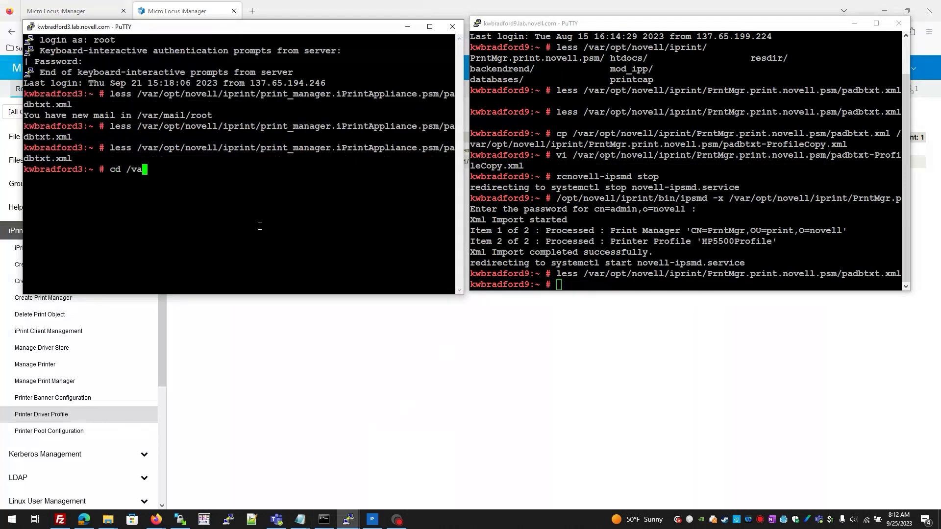
{"action": "type", "text": "/nove"}
{"action": "key", "text": "BackSpace"}
{"action": "key", "text": "BackSpace"}
{"action": "key", "text": "BackSpace"}
{"action": "key", "text": "BackSpace"}
{"action": "key", "text": "BackSpace"}
{"action": "type", "text": "t/novell/iprint/print_manager.iPrintAppl"}
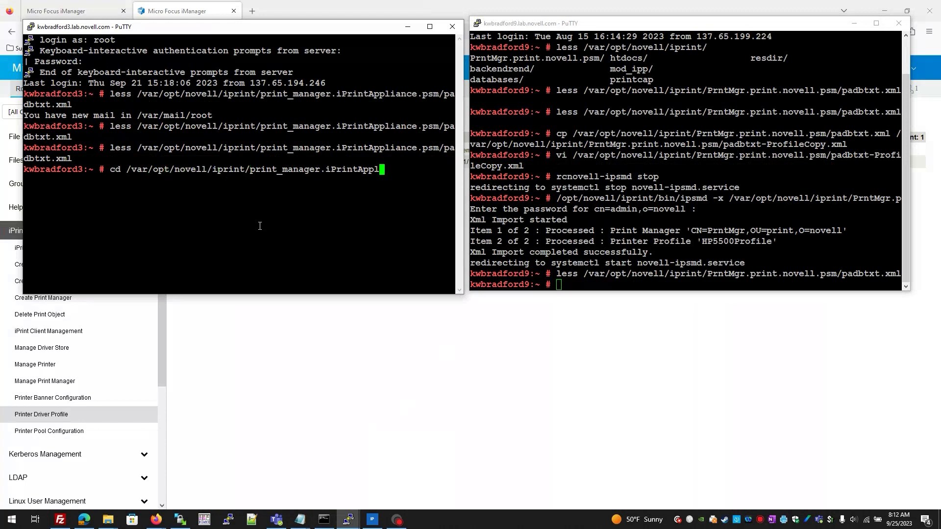
{"action": "key", "text": "BackSpace"}
{"action": "key", "text": "BackSpace"}
{"action": "key", "text": "BackSpace"}
{"action": "key", "text": "BackSpace"}
{"action": "key", "text": "BackSpace"}
{"action": "key", "text": "BackSpace"}
{"action": "key", "text": "BackSpace"}
{"action": "key", "text": "BackSpace"}
{"action": "key", "text": "BackSpace"}
{"action": "key", "text": "BackSpace"}
{"action": "key", "text": "BackSpace"}
{"action": "key", "text": "BackSpace"}
{"action": "key", "text": "BackSpace"}
{"action": "key", "text": "BackSpace"}
{"action": "key", "text": "BackSpace"}
{"action": "key", "text": "BackSpace"}
{"action": "key", "text": "BackSpace"}
{"action": "key", "text": "BackSpace"}
{"action": "key", "text": "BackSpace"}
{"action": "key", "text": "BackSpace"}
{"action": "key", "text": "BackSpace"}
{"action": "key", "text": "BackSpace"}
{"action": "key", "text": "BackSpace"}
{"action": "key", "text": "BackSpace"}
{"action": "type", "text": "r"}
{"action": "key", "text": "Tab"}
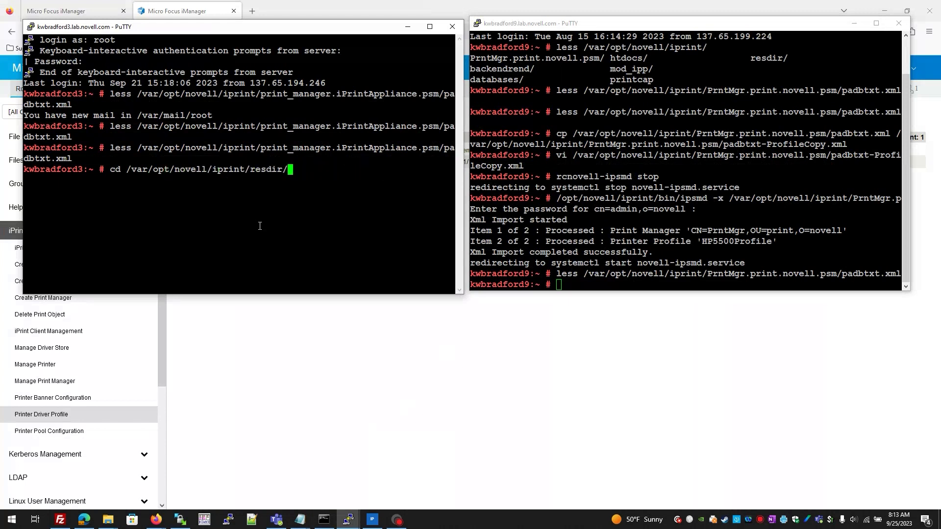
{"action": "type", "text": "d"}
{"action": "key", "text": "Tab"}
{"action": "type", "text": "w"}
{"action": "key", "text": "Tab"}
{"action": "type", "text": "nt-"}
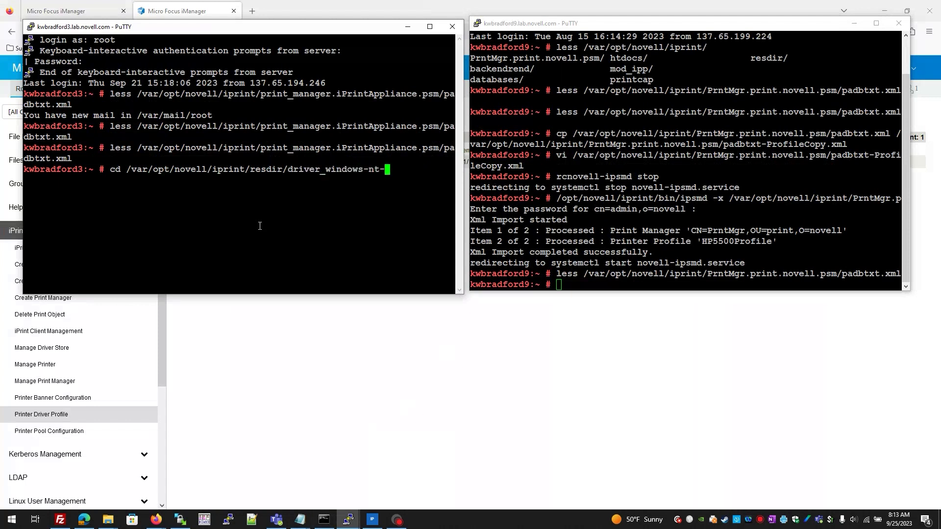
{"action": "type", "text": "6.2"}
{"action": "key", "text": "Tab"}
{"action": "key", "text": "Return"}
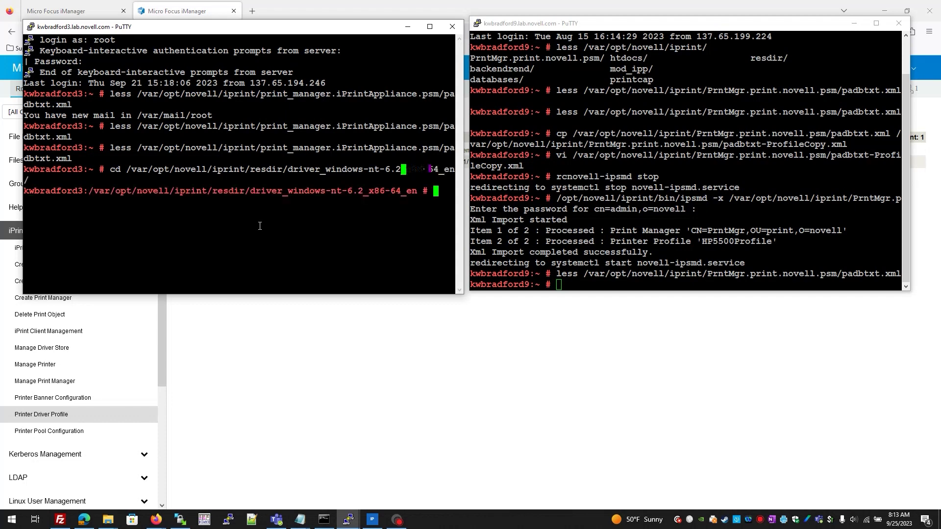
{"action": "type", "text": "ll"}
{"action": "key", "text": "Return"}
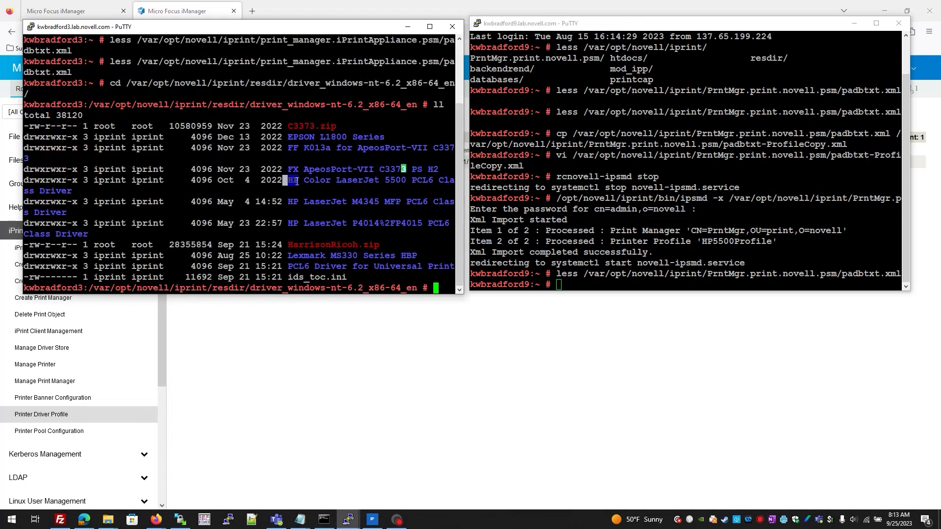
{"action": "type", "text": "cp HP"}
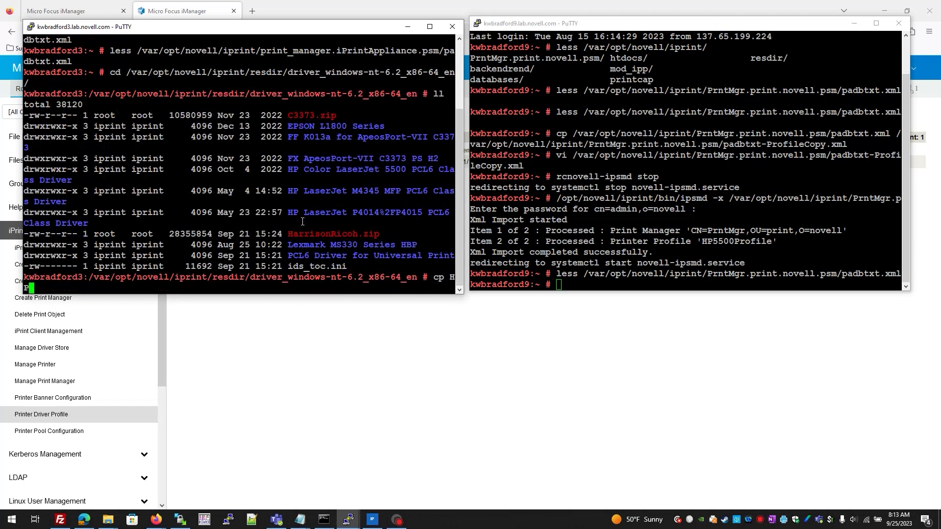
{"action": "key", "text": "Tab"}
{"action": "type", "text": "C"}
{"action": "key", "text": "Tab"}
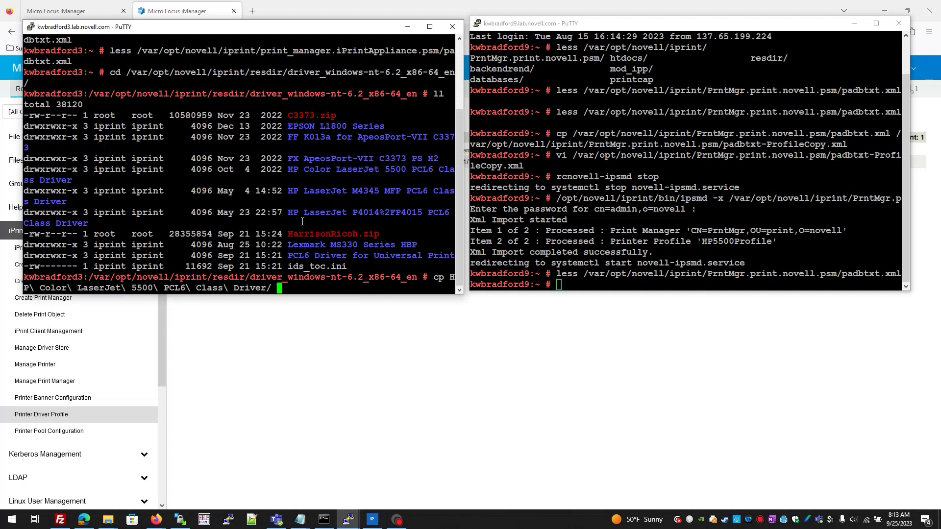
{"action": "key", "text": "Left"}
{"action": "key", "text": "Left"}
{"action": "key", "text": "Left"}
{"action": "key", "text": "Left"}
{"action": "key", "text": "Left"}
{"action": "key", "text": "Left"}
{"action": "key", "text": "Left"}
{"action": "key", "text": "Left"}
{"action": "key", "text": "Left"}
{"action": "key", "text": "Left"}
{"action": "key", "text": "Left"}
{"action": "key", "text": "Left"}
{"action": "key", "text": "Left"}
{"action": "key", "text": "Left"}
{"action": "key", "text": "Left"}
{"action": "key", "text": "Left"}
{"action": "key", "text": "Left"}
{"action": "key", "text": "Left"}
{"action": "key", "text": "Left"}
{"action": "key", "text": "Left"}
{"action": "key", "text": "Left"}
{"action": "key", "text": "Left"}
{"action": "key", "text": "Left"}
{"action": "key", "text": "Left"}
{"action": "key", "text": "Left"}
{"action": "key", "text": "Left"}
{"action": "key", "text": "Left"}
{"action": "key", "text": "Left"}
{"action": "key", "text": "Left"}
{"action": "key", "text": "Left"}
{"action": "key", "text": "Left"}
{"action": "key", "text": "Left"}
{"action": "key", "text": "Left"}
{"action": "key", "text": "Left"}
{"action": "key", "text": "Left"}
{"action": "key", "text": "Left"}
{"action": "key", "text": "Left"}
{"action": "key", "text": "Left"}
{"action": "key", "text": "Left"}
{"action": "type", "text": "scp "}
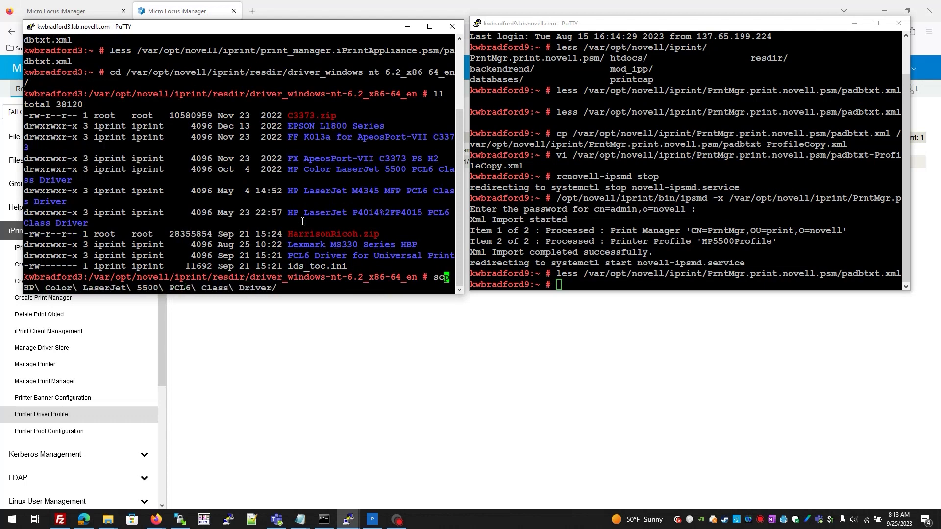
{"action": "type", "text": "-Cr"}
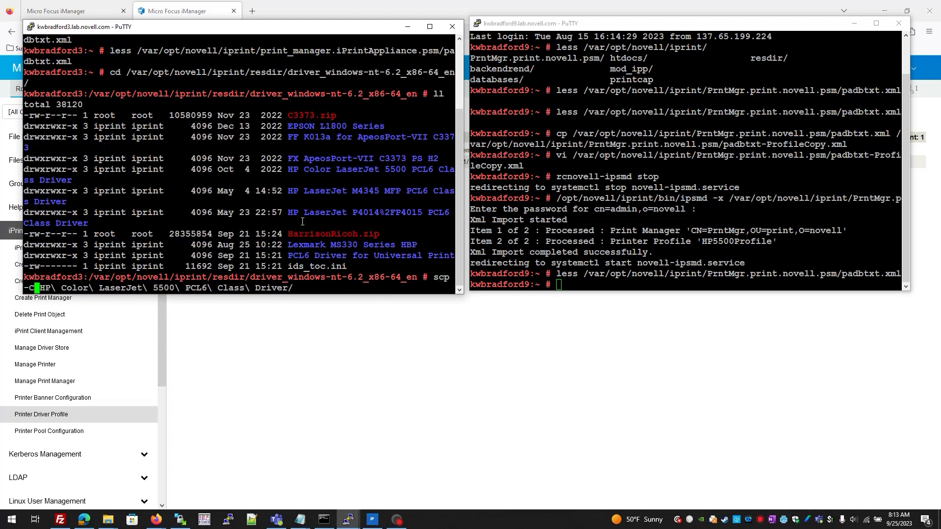
{"action": "key", "text": "ctrl+Right"}
{"action": "key", "text": "ctrl+Right"}
{"action": "key", "text": "ctrl+Right"}
{"action": "key", "text": "ctrl+Right"}
{"action": "key", "text": "ctrl+Right"}
{"action": "key", "text": "ctrl+Right"}
{"action": "key", "text": "ctrl+Right"}
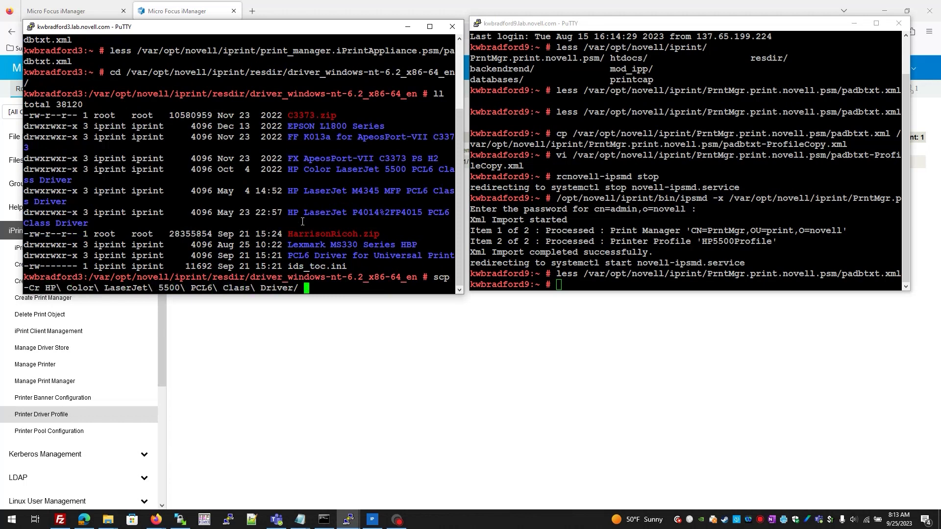
{"action": "type", "text": "kwbradford9.lab.novel"}
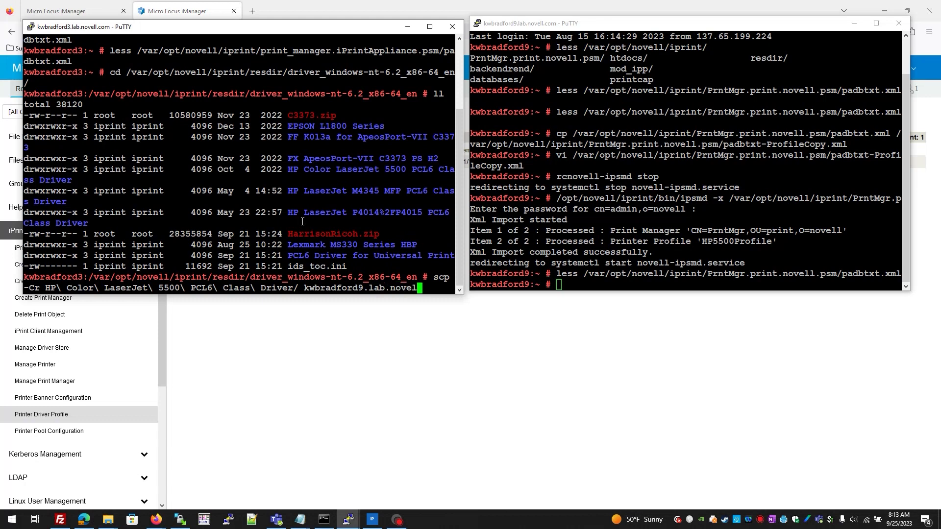
{"action": "type", "text": "l.com:/"}
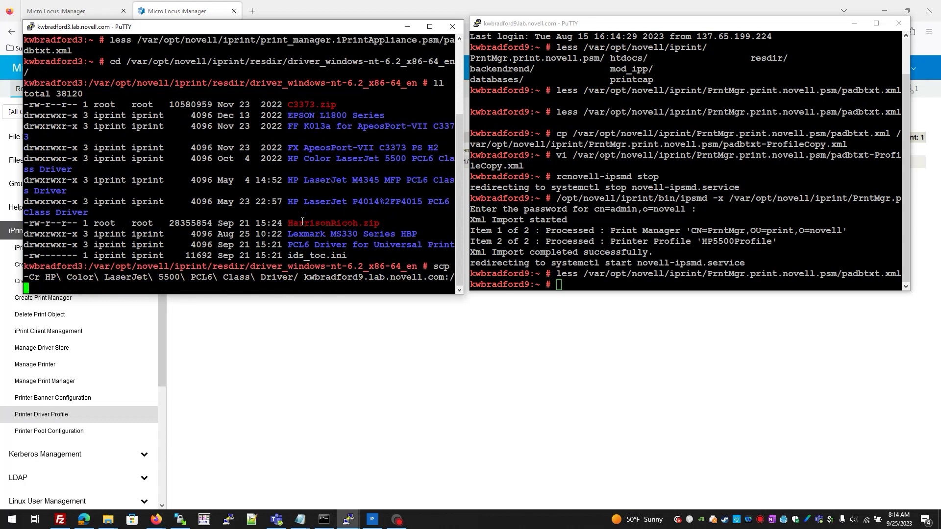
{"action": "type", "text": "var/opt/novell/iprint"}
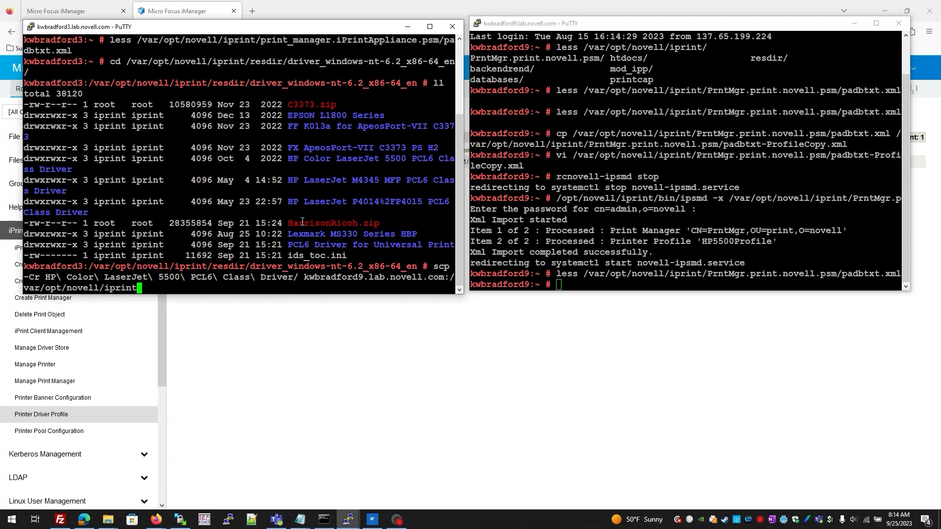
{"action": "type", "text": "/resdir/driver_windows-nt-"}
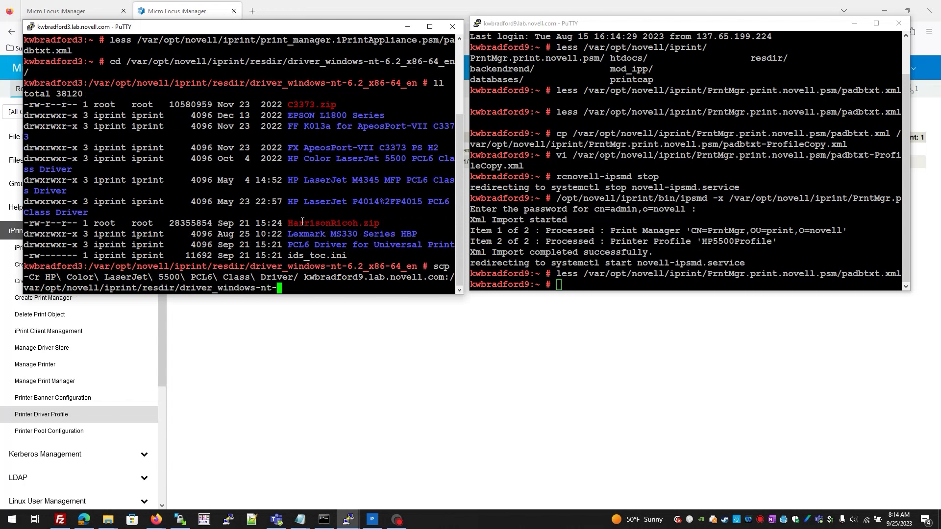
{"action": "type", "text": "6.2_x86-64_en/"}
{"action": "key", "text": "Return"}
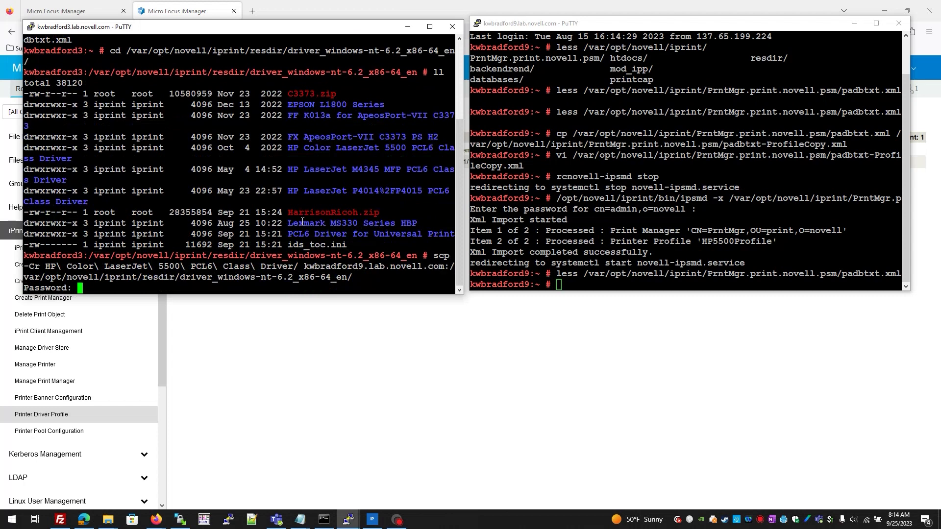
{"action": "key", "text": "Return"}
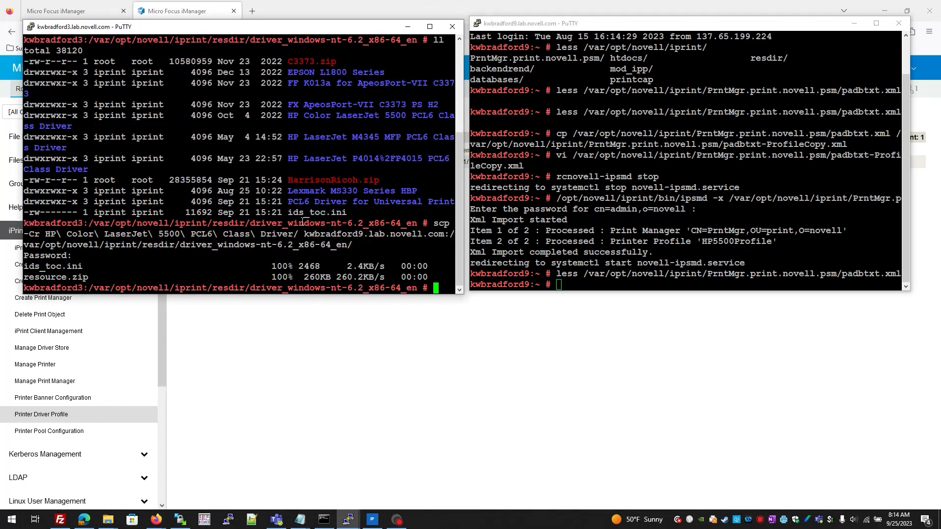
On kwbradford9, change into /var/opt/novell/iprint/resdir/driver_windows-nt-6.2_x86-64_en
{"action": "left_click", "coordinate": [612, 286]}
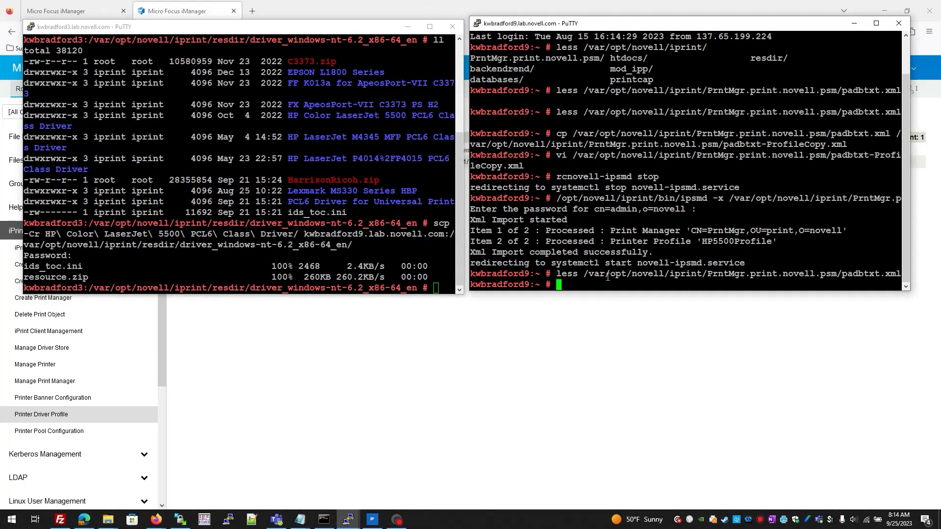
{"action": "type", "text": "cd /var/opt"}
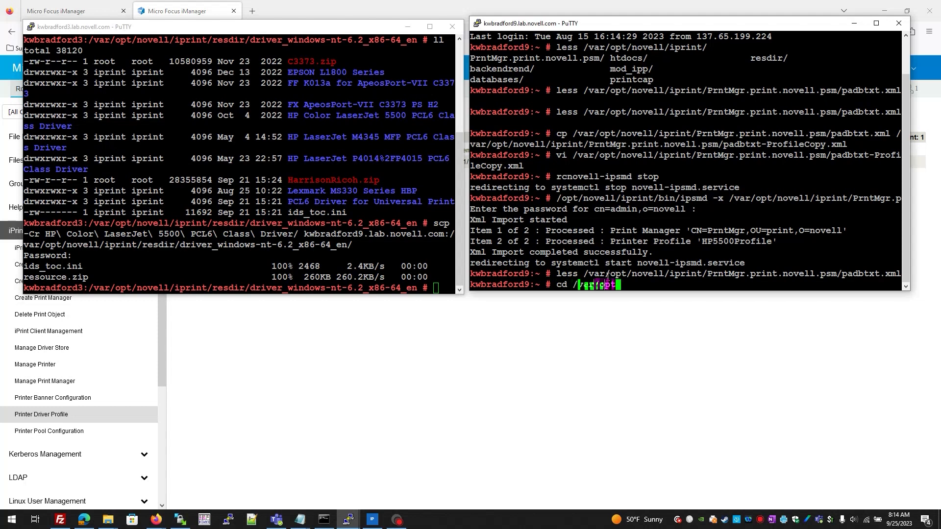
{"action": "type", "text": "/novell/iprint/"}
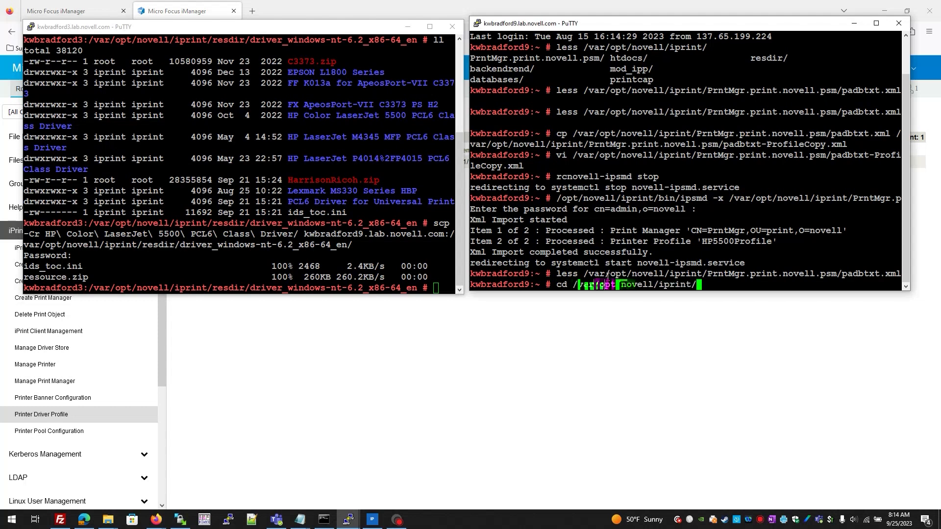
{"action": "key", "text": "Tab"}
{"action": "key", "text": "Tab"}
{"action": "key", "text": "Tab"}
{"action": "type", "text": "r"}
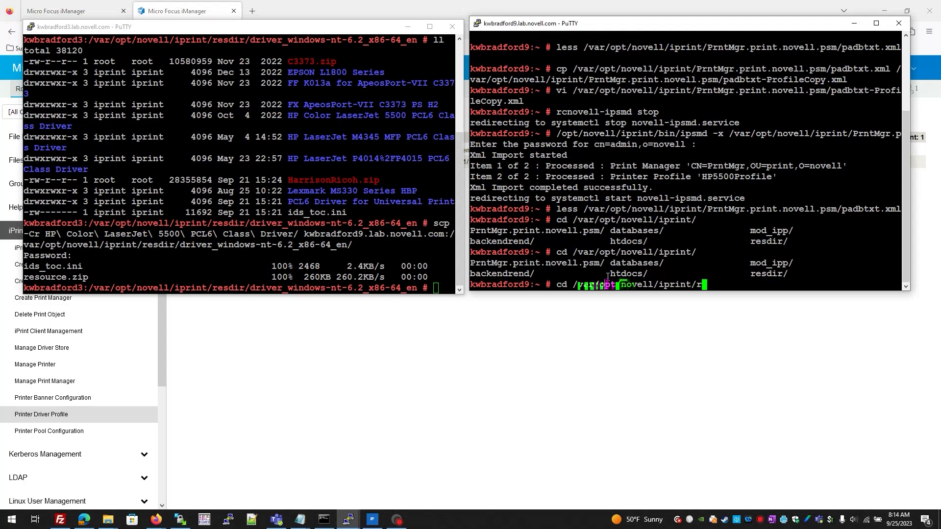
{"action": "key", "text": "Tab"}
{"action": "type", "text": "d"}
{"action": "key", "text": "Tab"}
{"action": "type", "text": "windows-"}
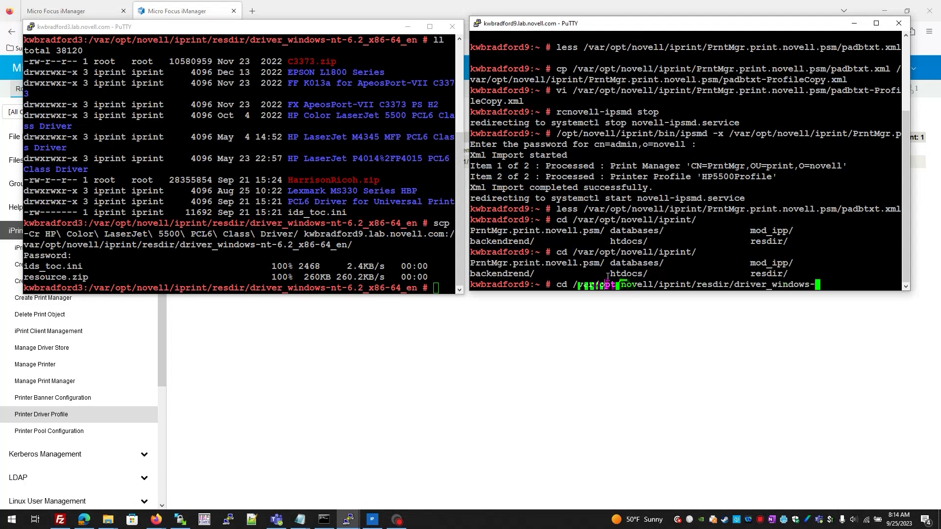
{"action": "type", "text": "nt-6.2_x86-6"}
{"action": "key", "text": "Tab"}
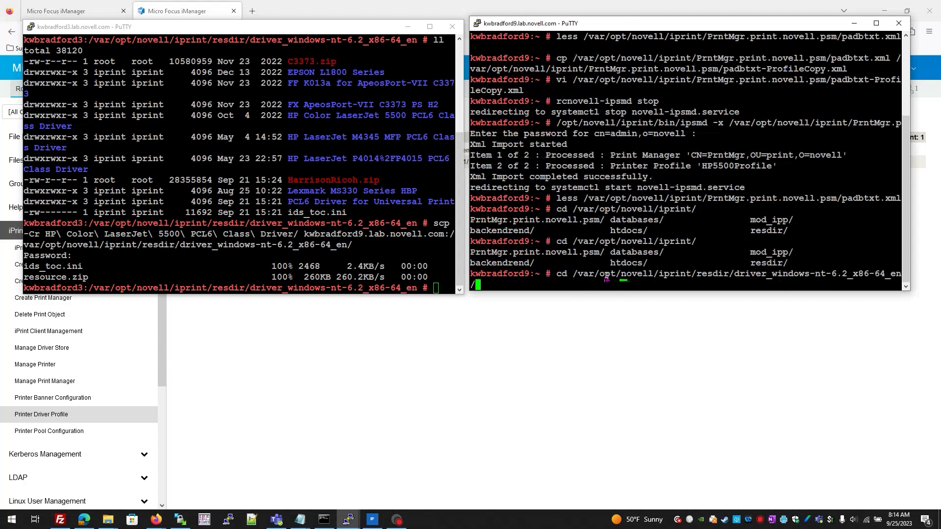
{"action": "key", "text": "Return"}
List the driver folders with ll in a maximized terminal, showing the HP Color LaserJet 5500 folder
{"action": "type", "text": "ll"}
{"action": "key", "text": "Return"}
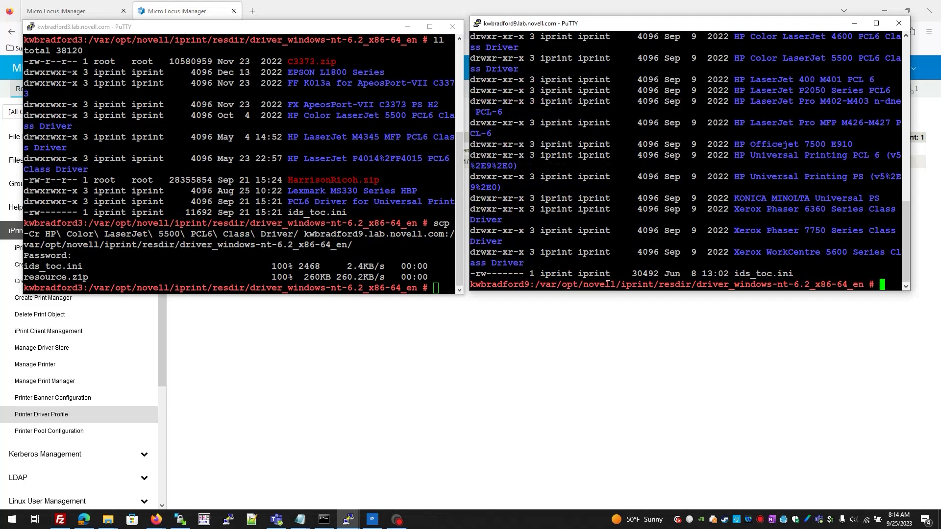
{"action": "left_click", "coordinate": [876, 23]}
{"action": "type", "text": "ll"}
{"action": "key", "text": "Return"}
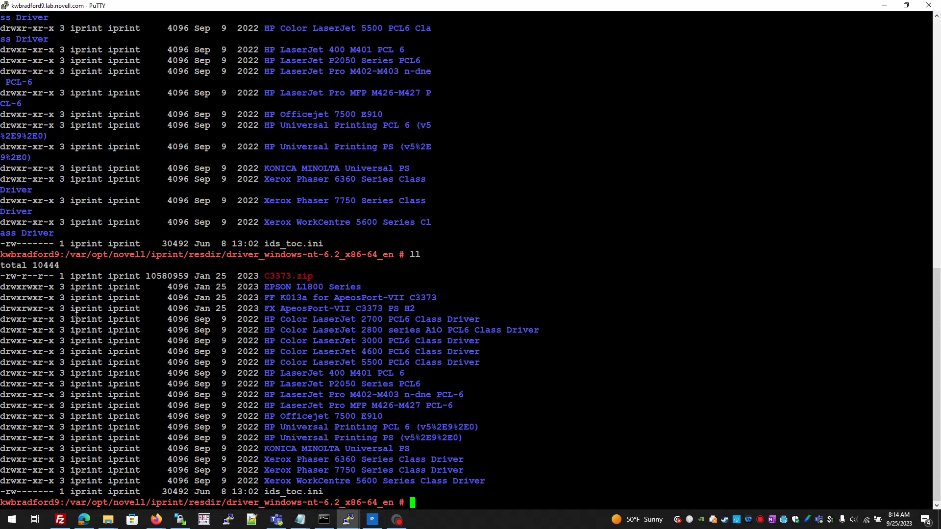
Highlight the HP Color LaserJet 5500 folder name and its iprint owner in the listing
{"action": "left_click_drag", "start_coordinate": [266, 363], "coordinate": [479, 363]}
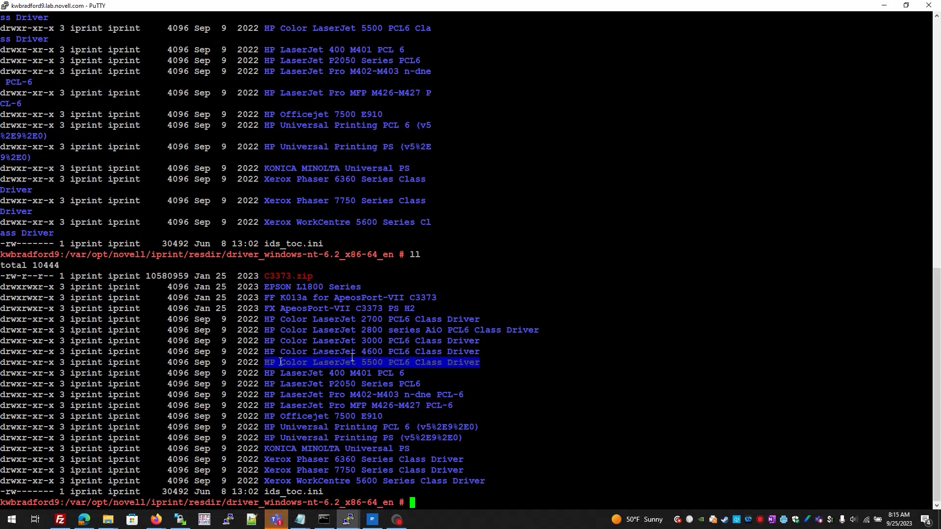
{"action": "left_click", "coordinate": [269, 363]}
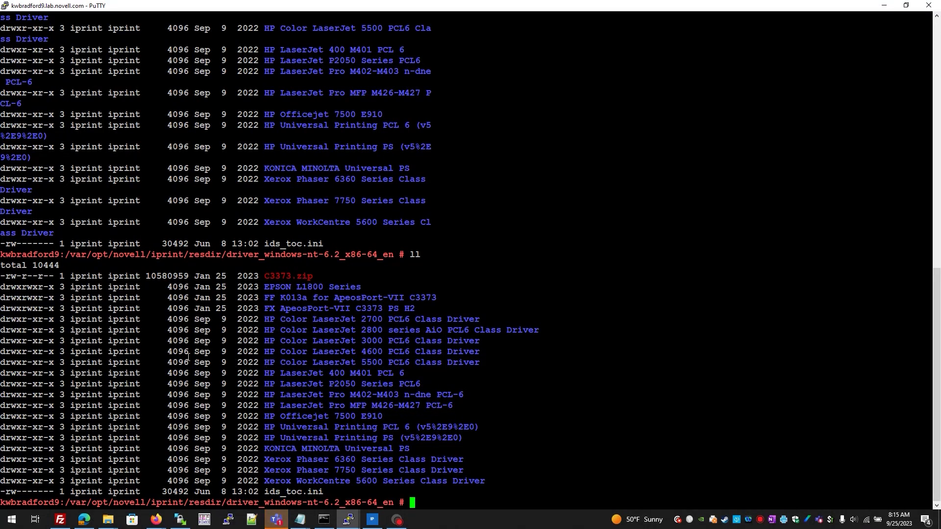
{"action": "left_click_drag", "start_coordinate": [71, 362], "coordinate": [137, 363]}
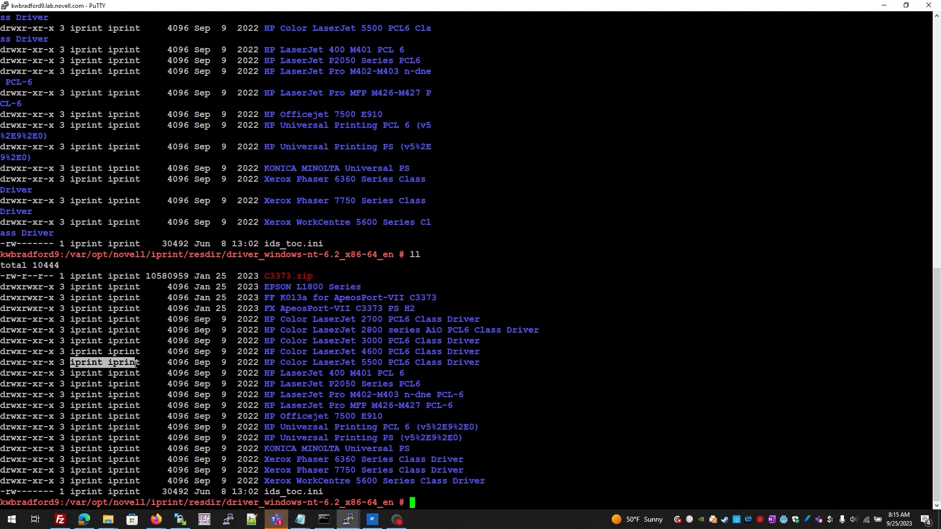
{"action": "left_click", "coordinate": [169, 368]}
Run chown -R iprint.iprint on the HP Color LaserJet 5500 PCL6 Class Driver folder
{"action": "type", "text": "c"}
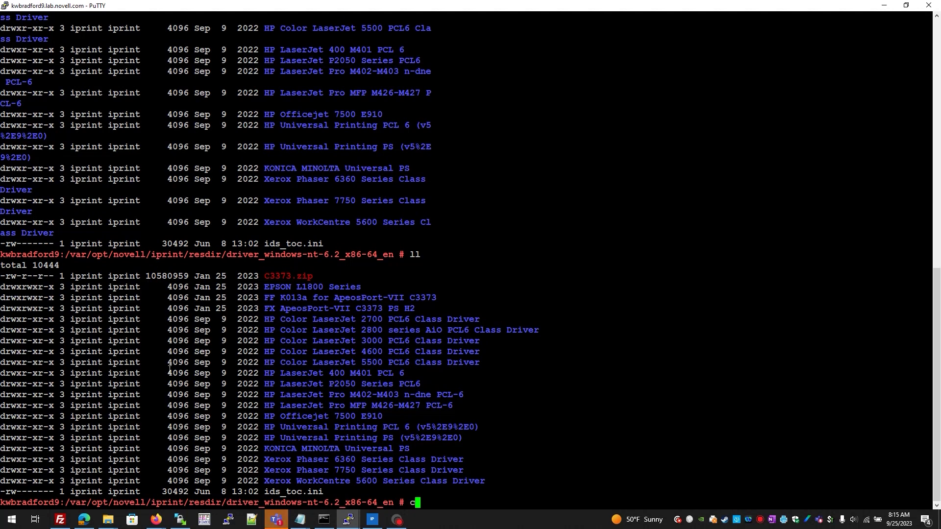
{"action": "type", "text": "hown -R"}
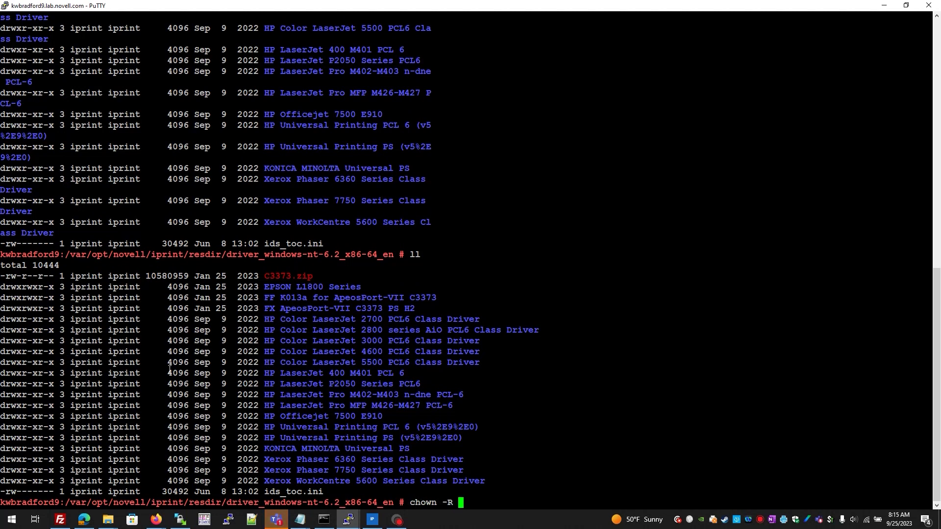
{"action": "type", "text": "ipri"}
{"action": "type", "text": "nt.iprint "}
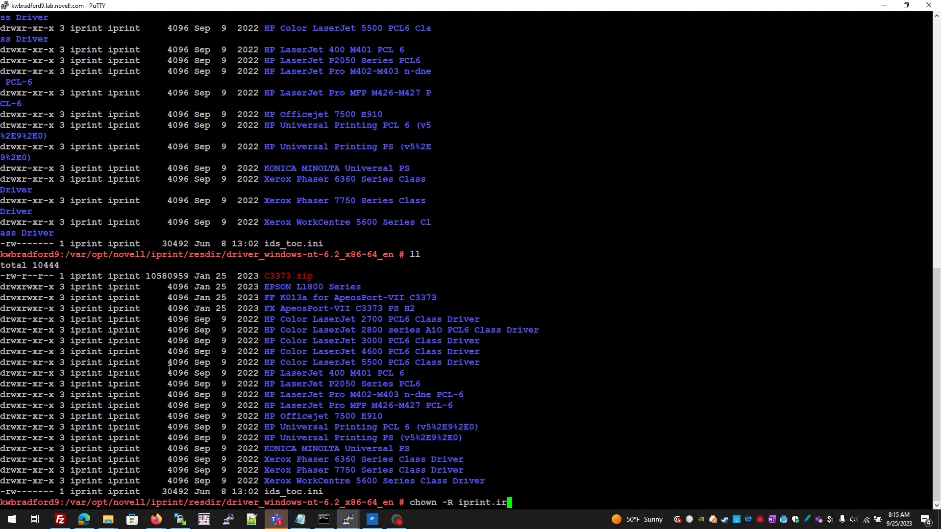
{"action": "type", "text": "H"}
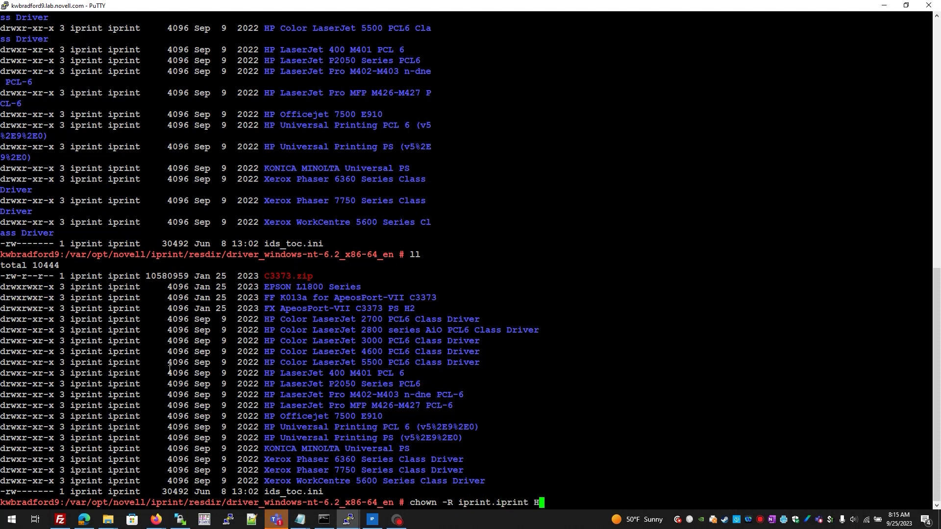
{"action": "type", "text": "P\\ C"}
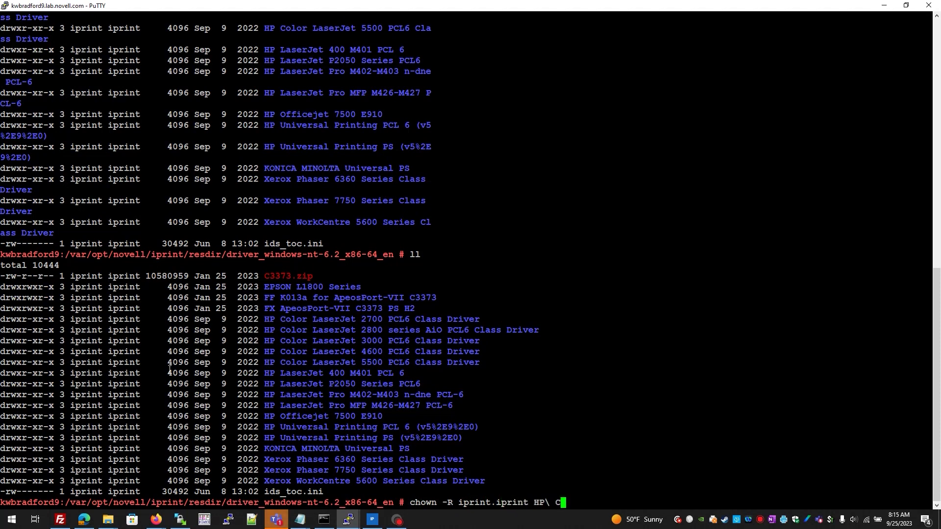
{"action": "key", "text": "Tab"}
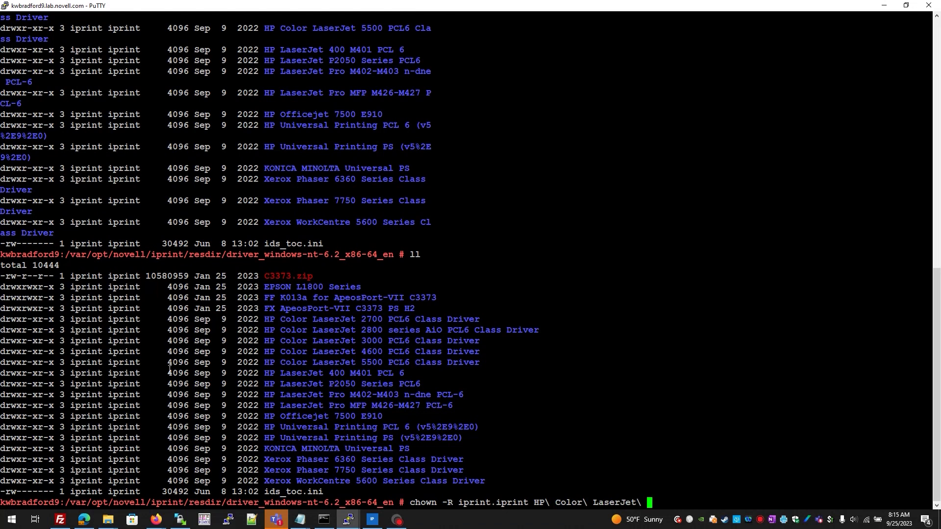
{"action": "type", "text": "5"}
{"action": "key", "text": "Tab"}
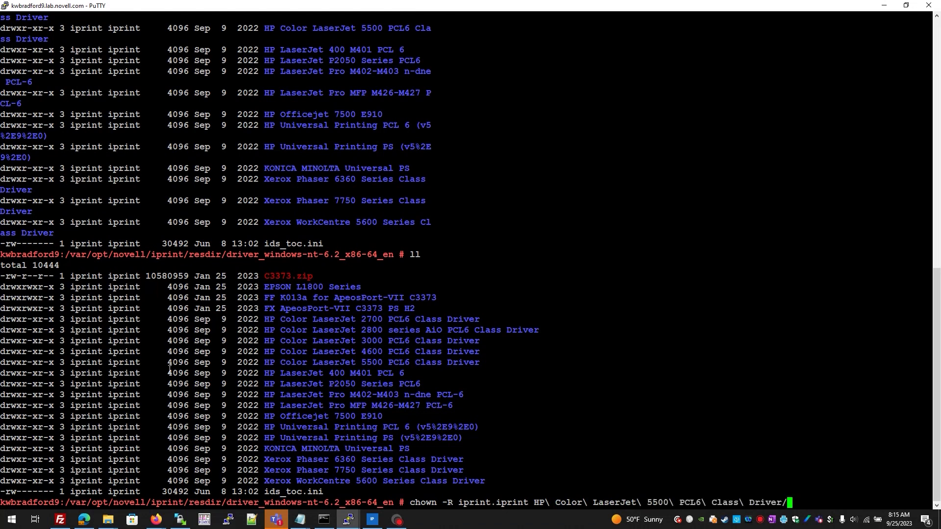
{"action": "key", "text": "Return"}
{"action": "type", "text": "rcn"}
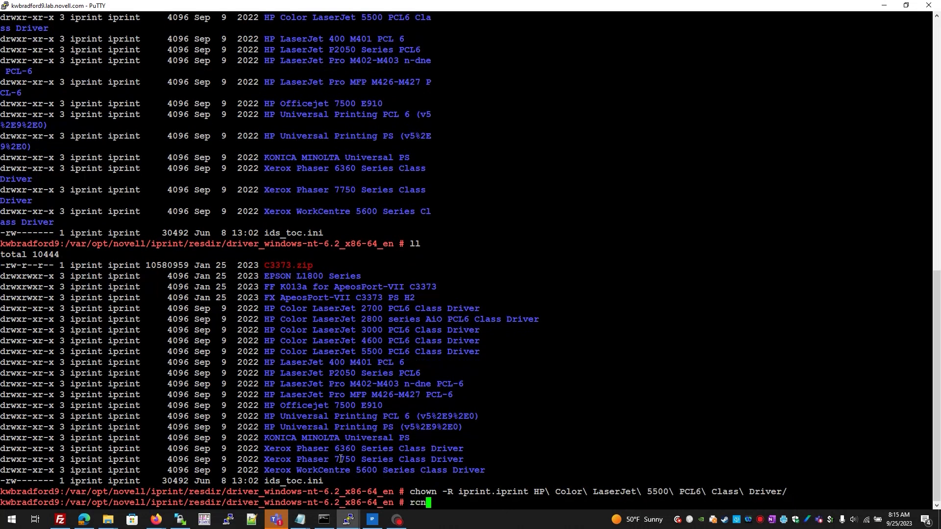
{"action": "type", "text": "ovell-idsd restart"}
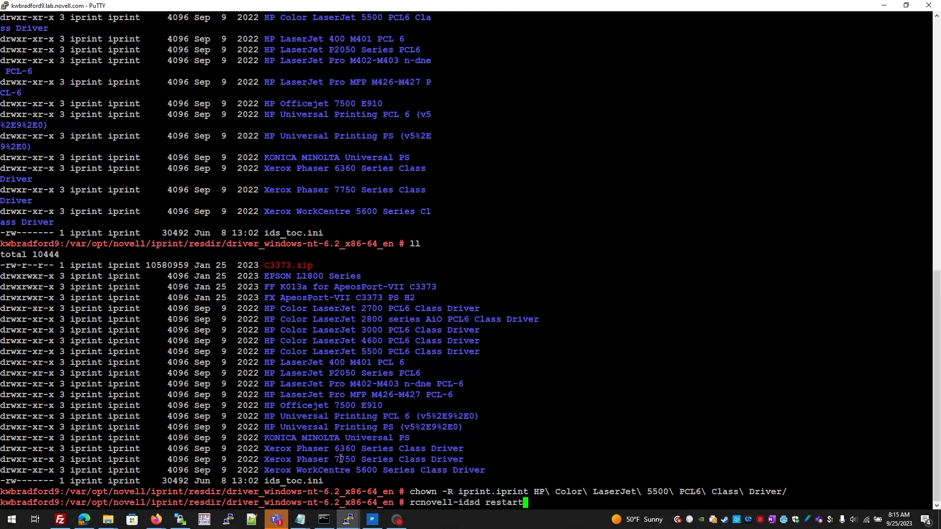
Run rcnovell-idsd restart on kwbradford9 to restart novell-idsd.service
{"action": "key", "text": "Return"}
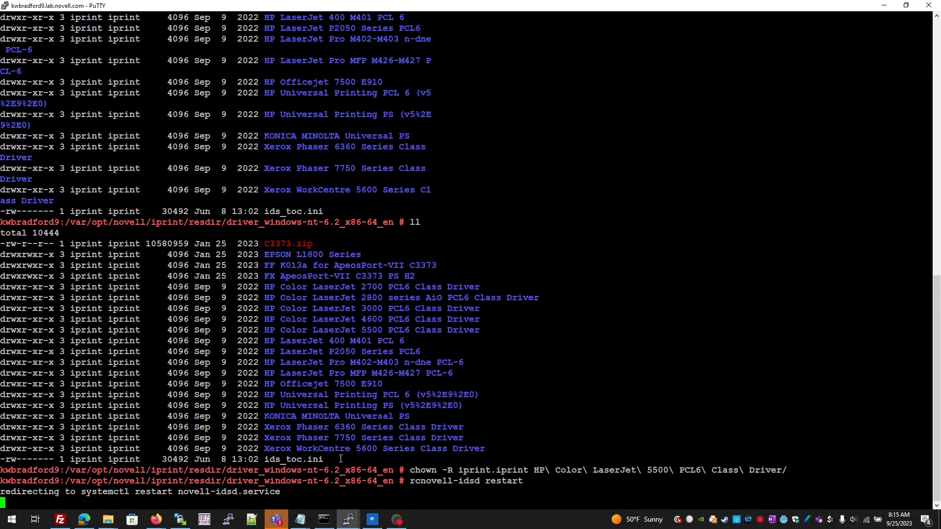